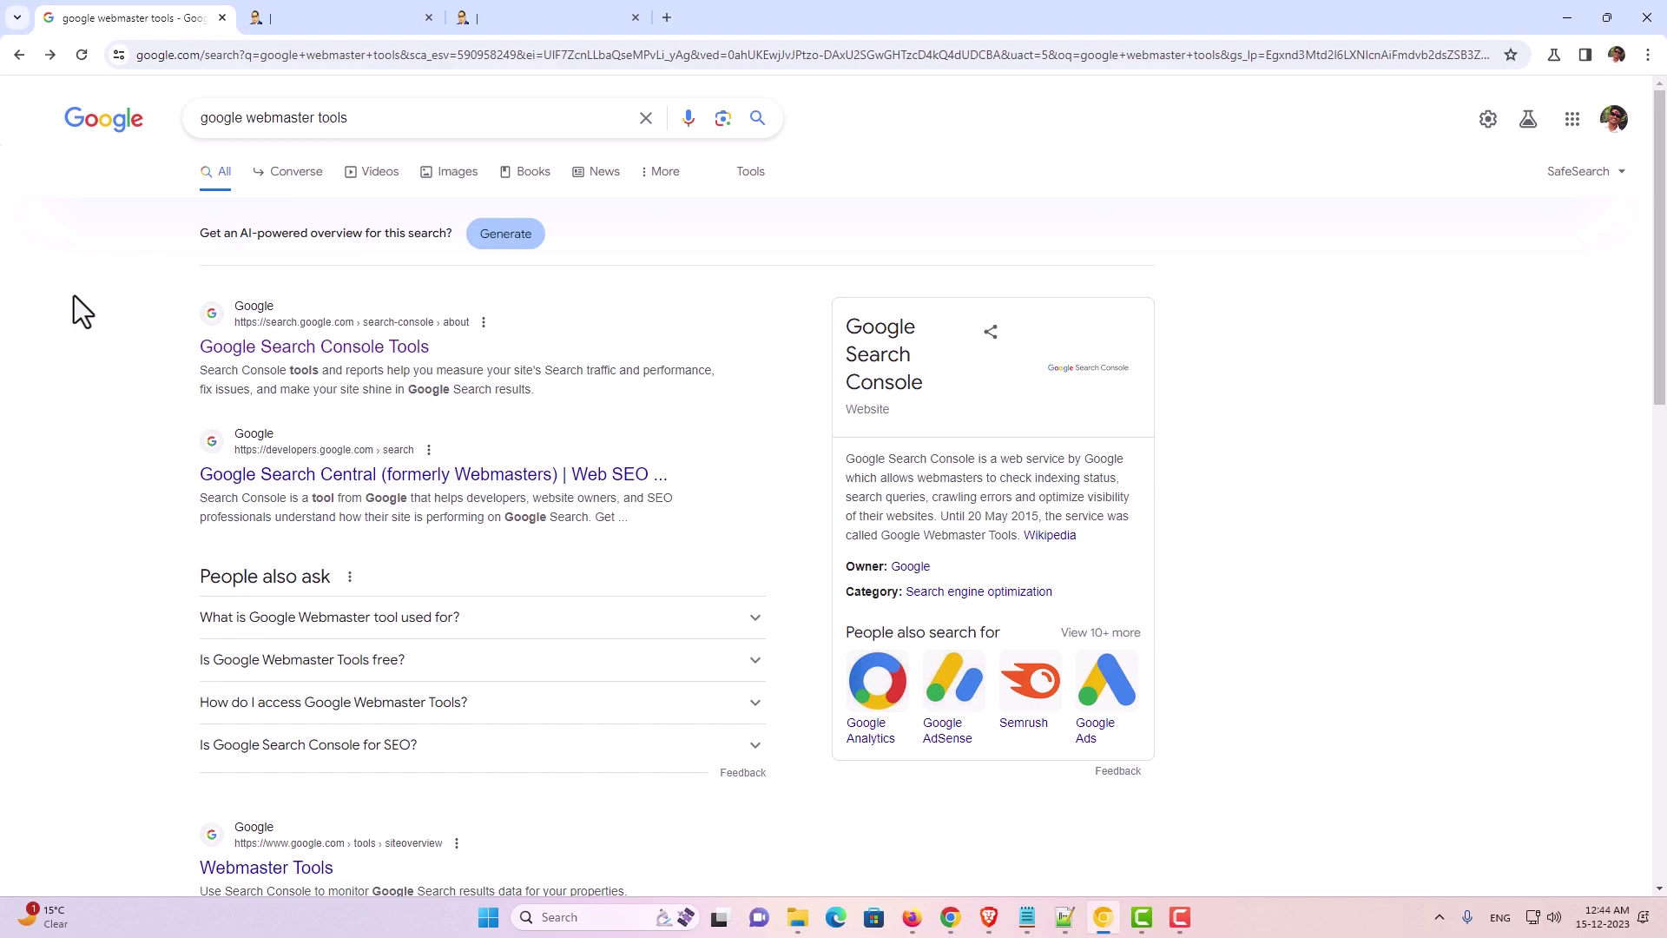
Bring the old phuleshahuambedkar.com book page tab to the front
left_click(296, 31)
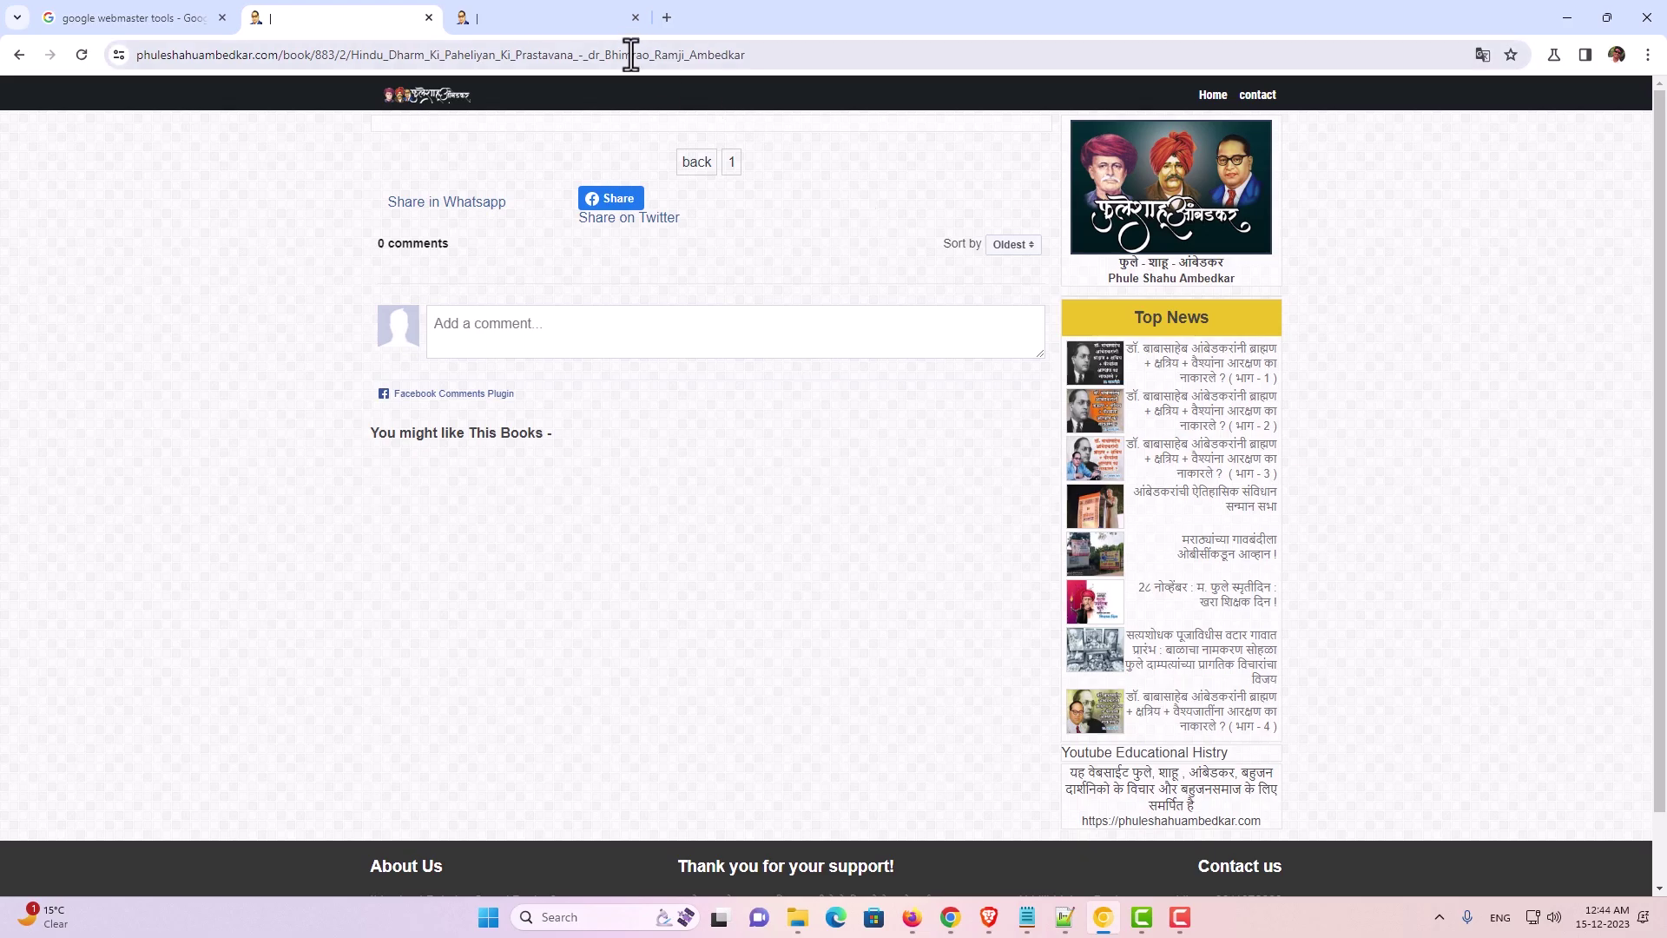
Select the Hindu Dharm Ki Paheliyan page address and compare it with the Buddha or Karl Marx page address
left_click(613, 17)
left_click(540, 38)
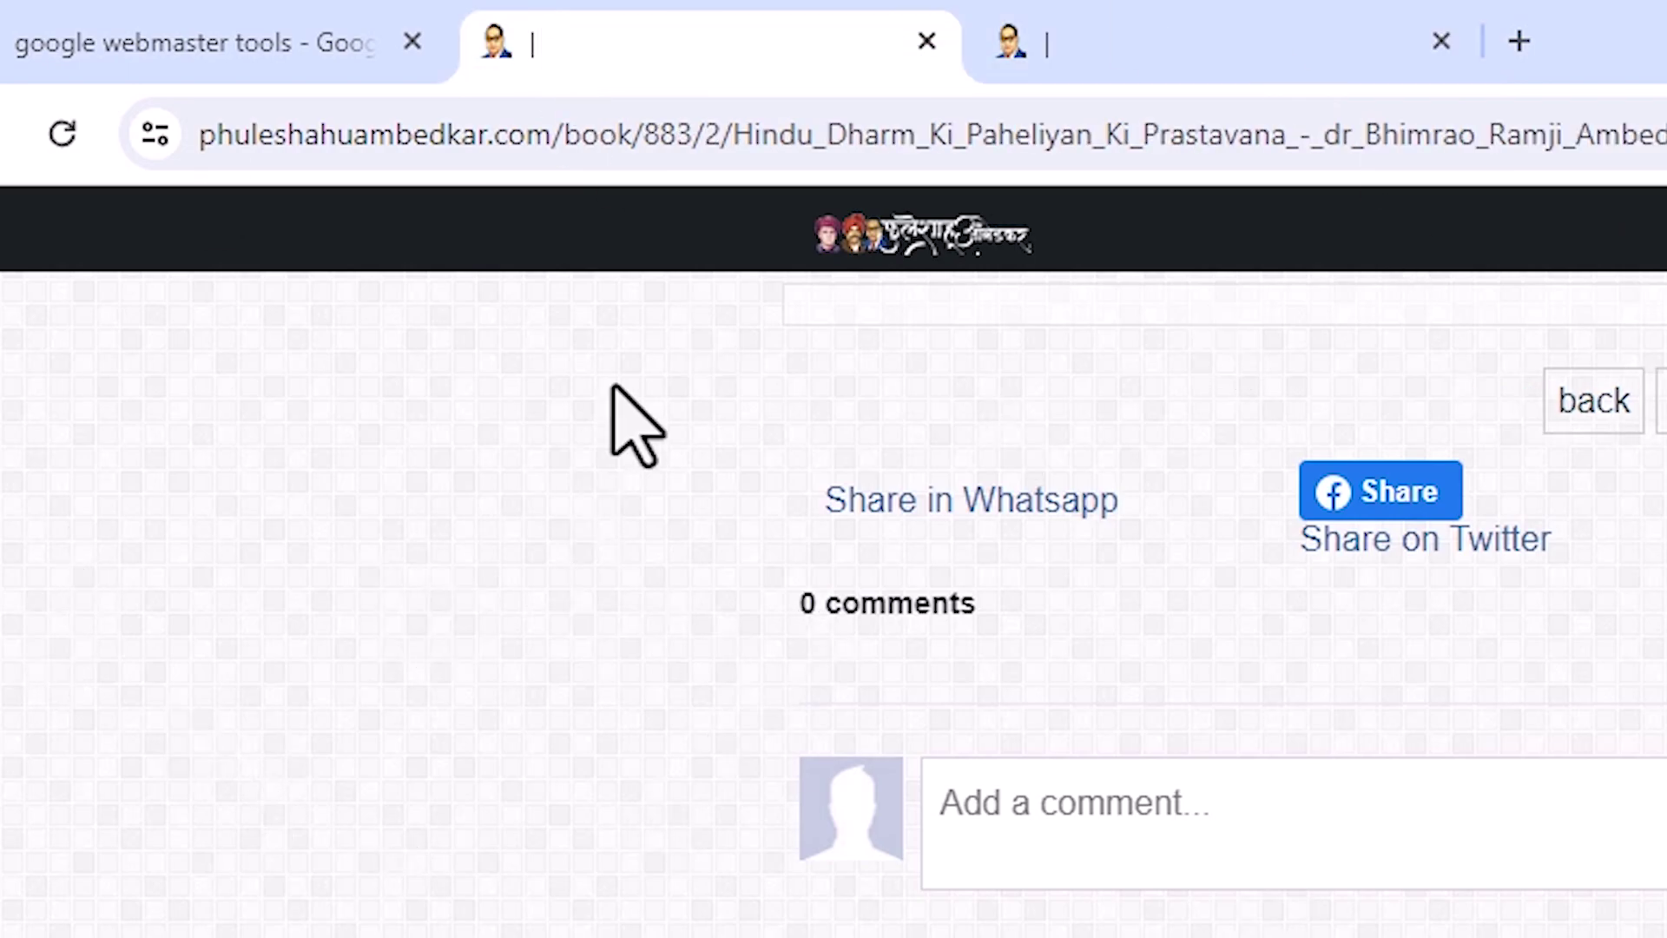
left_click(630, 135)
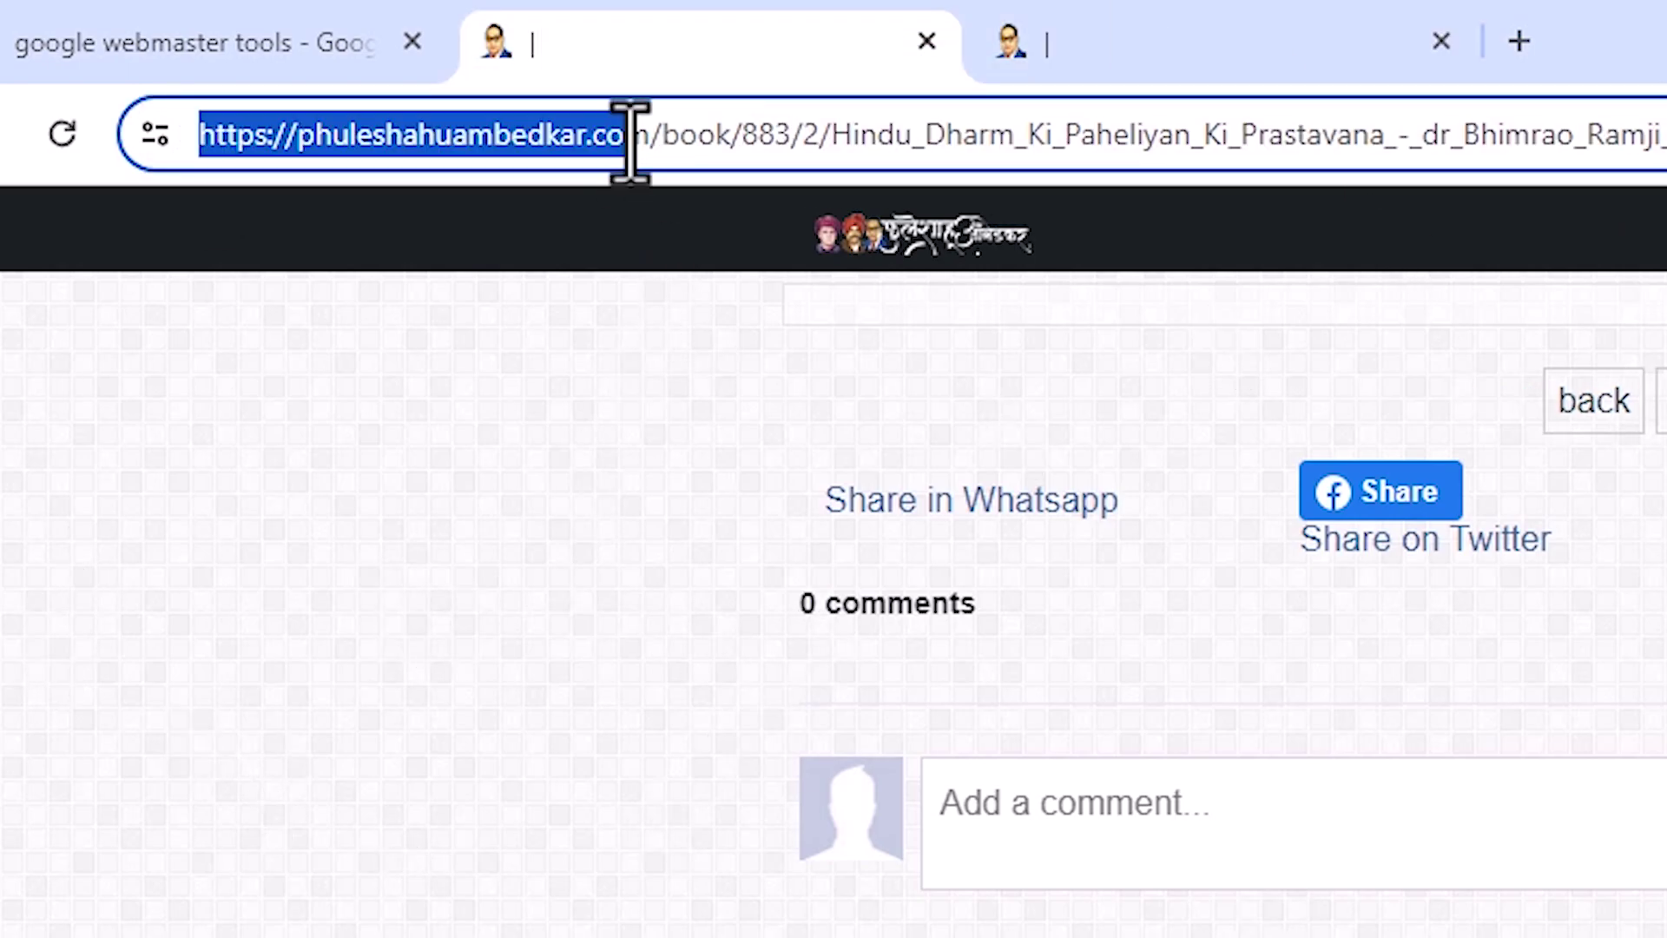
double_click(631, 134)
left_click(646, 144)
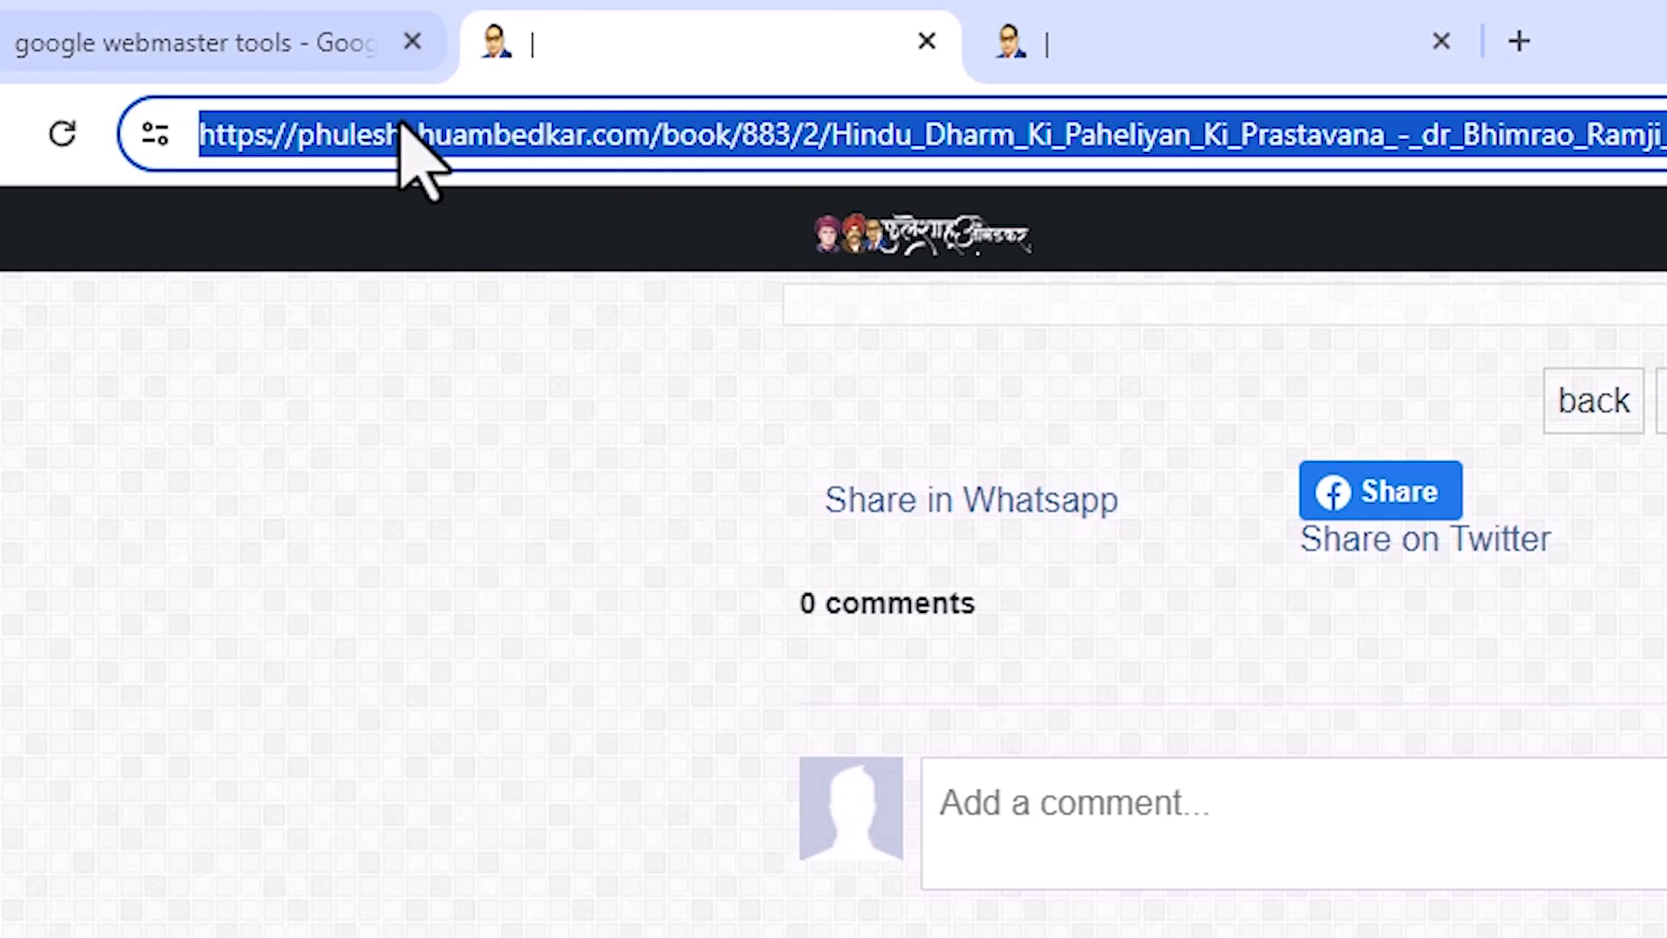
left_click(1029, 42)
left_click(1115, 133)
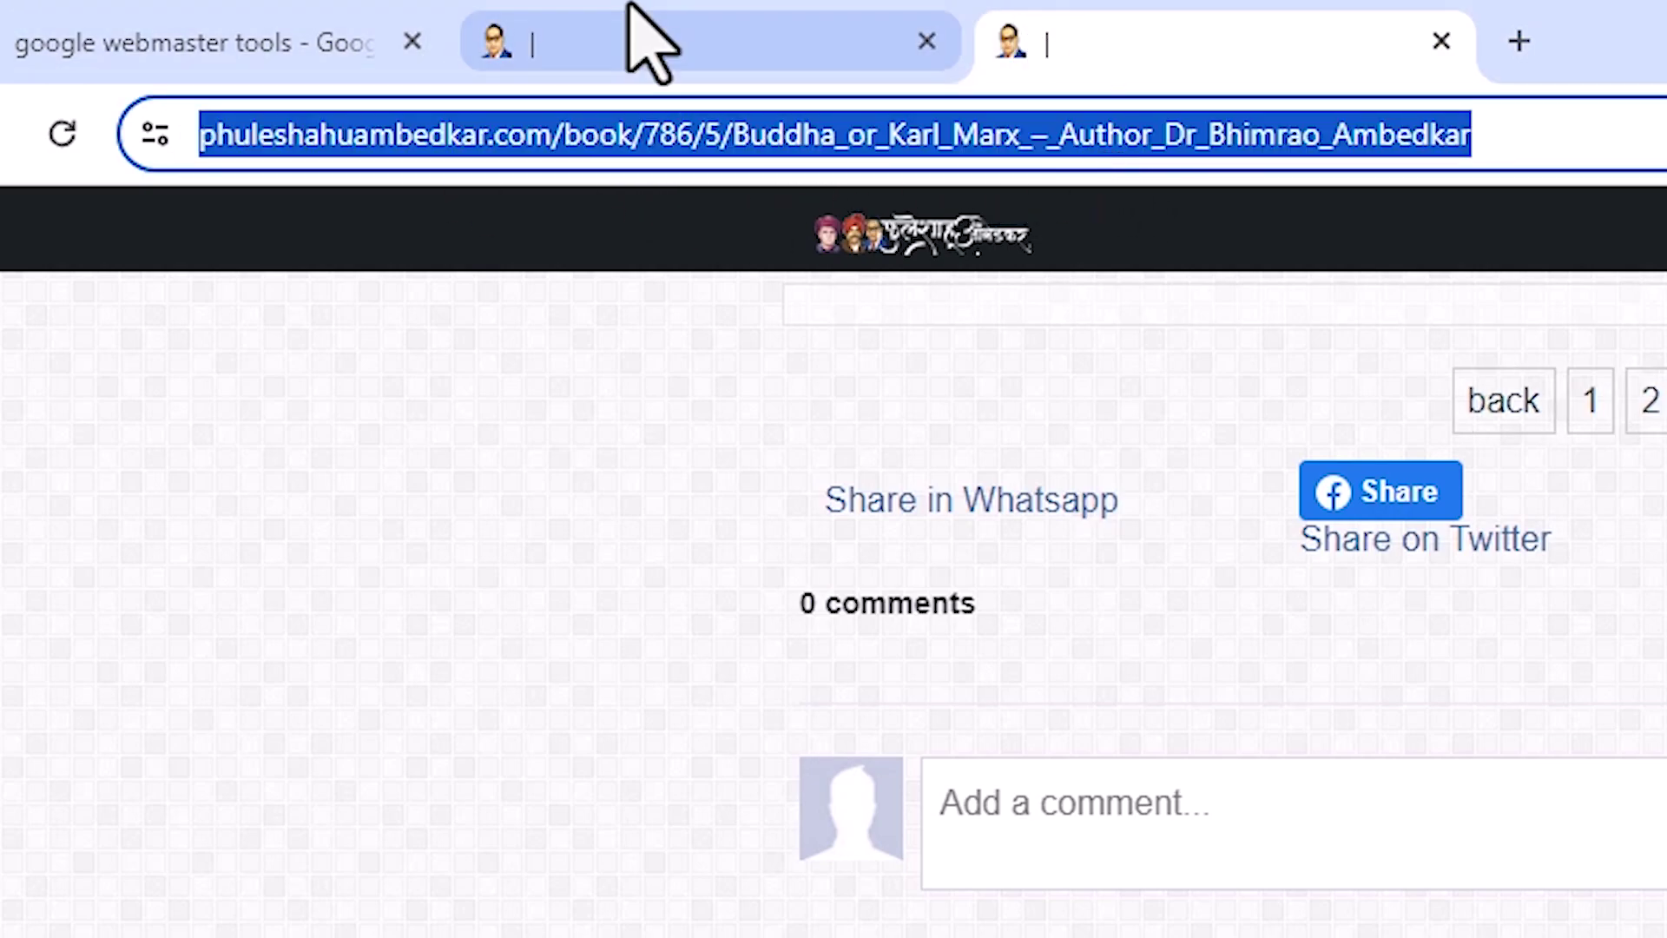
left_click(651, 42)
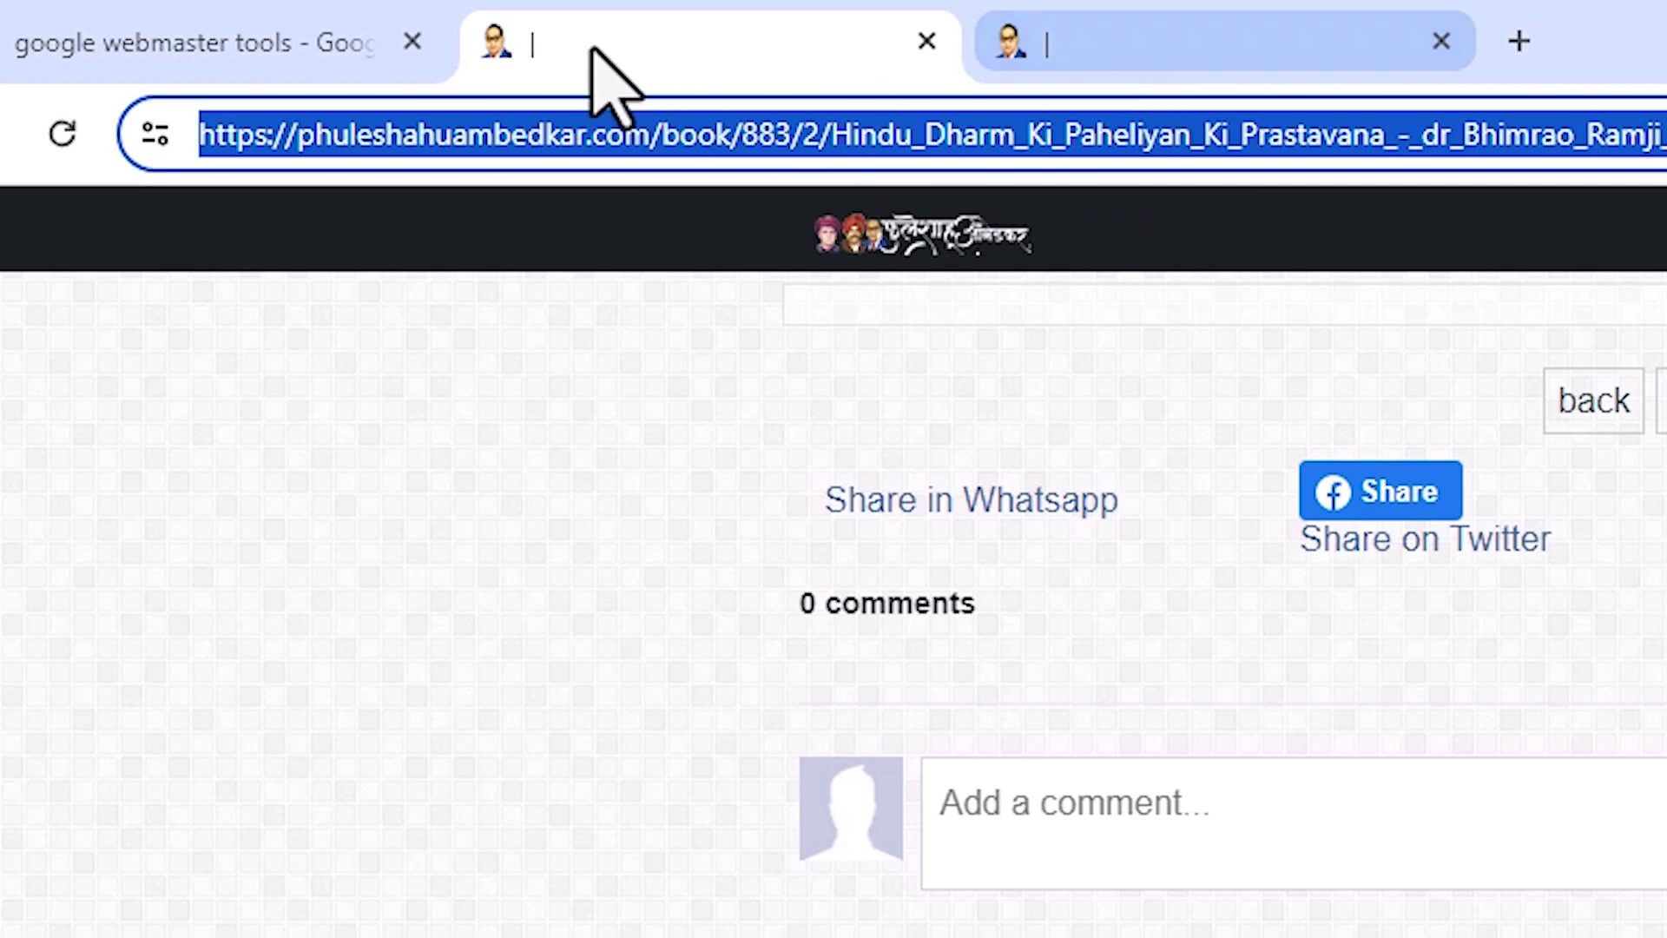
Copy the full Hindu Dharm Ki Paheliyan page address from the address bar
left_click(494, 417)
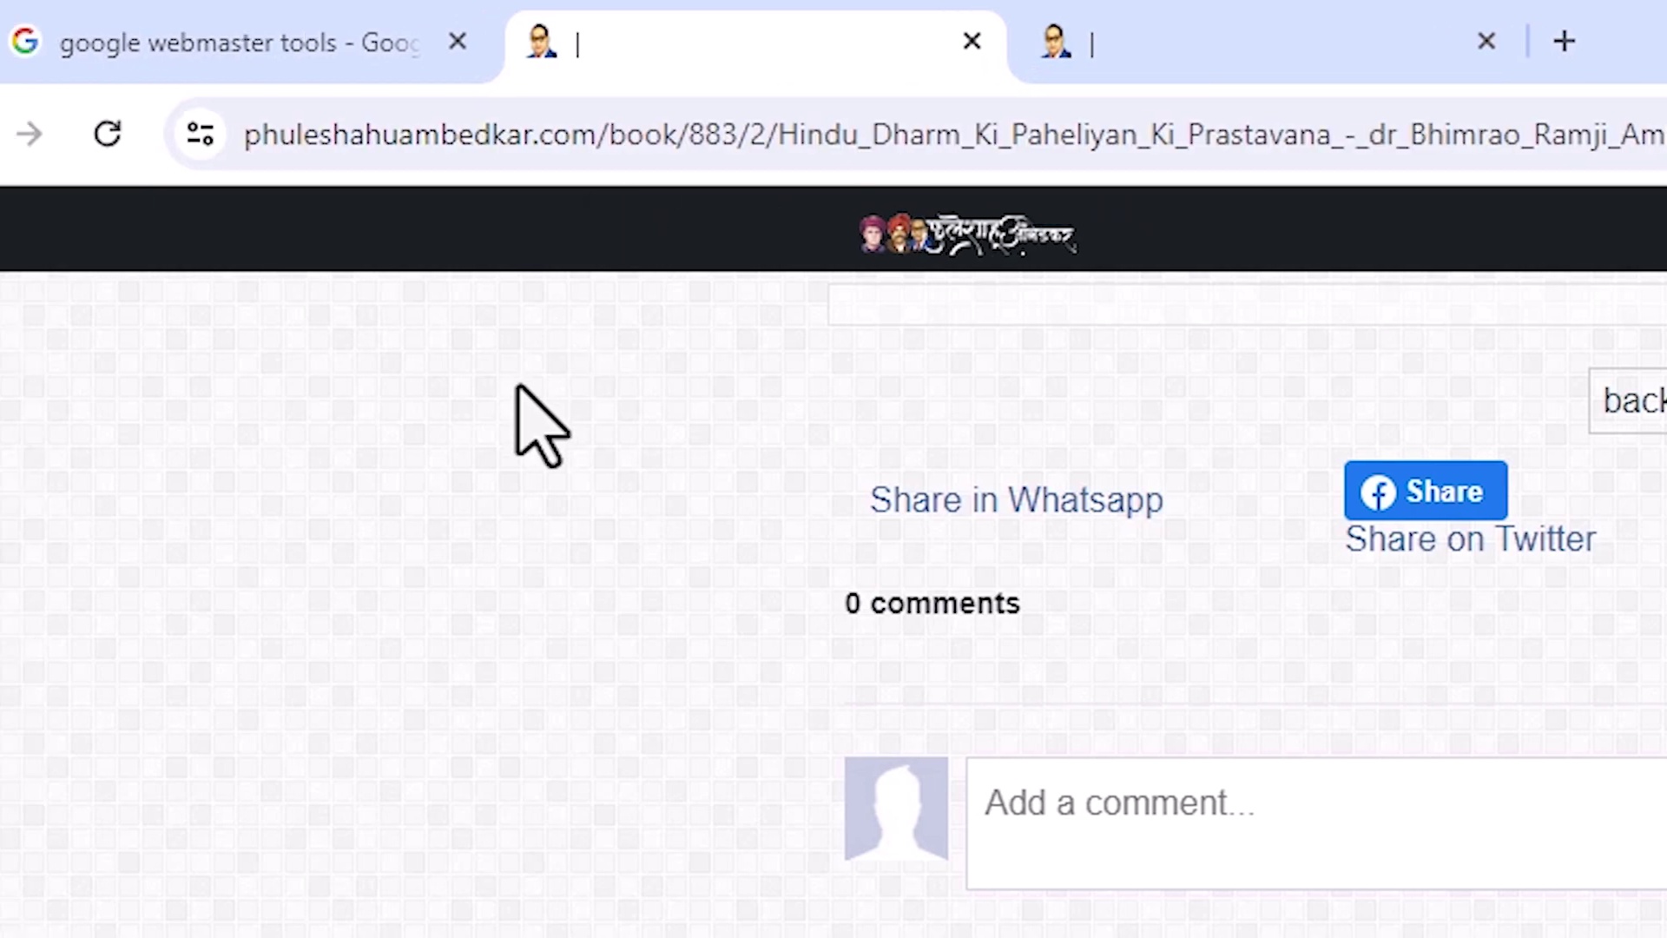
left_click(833, 134)
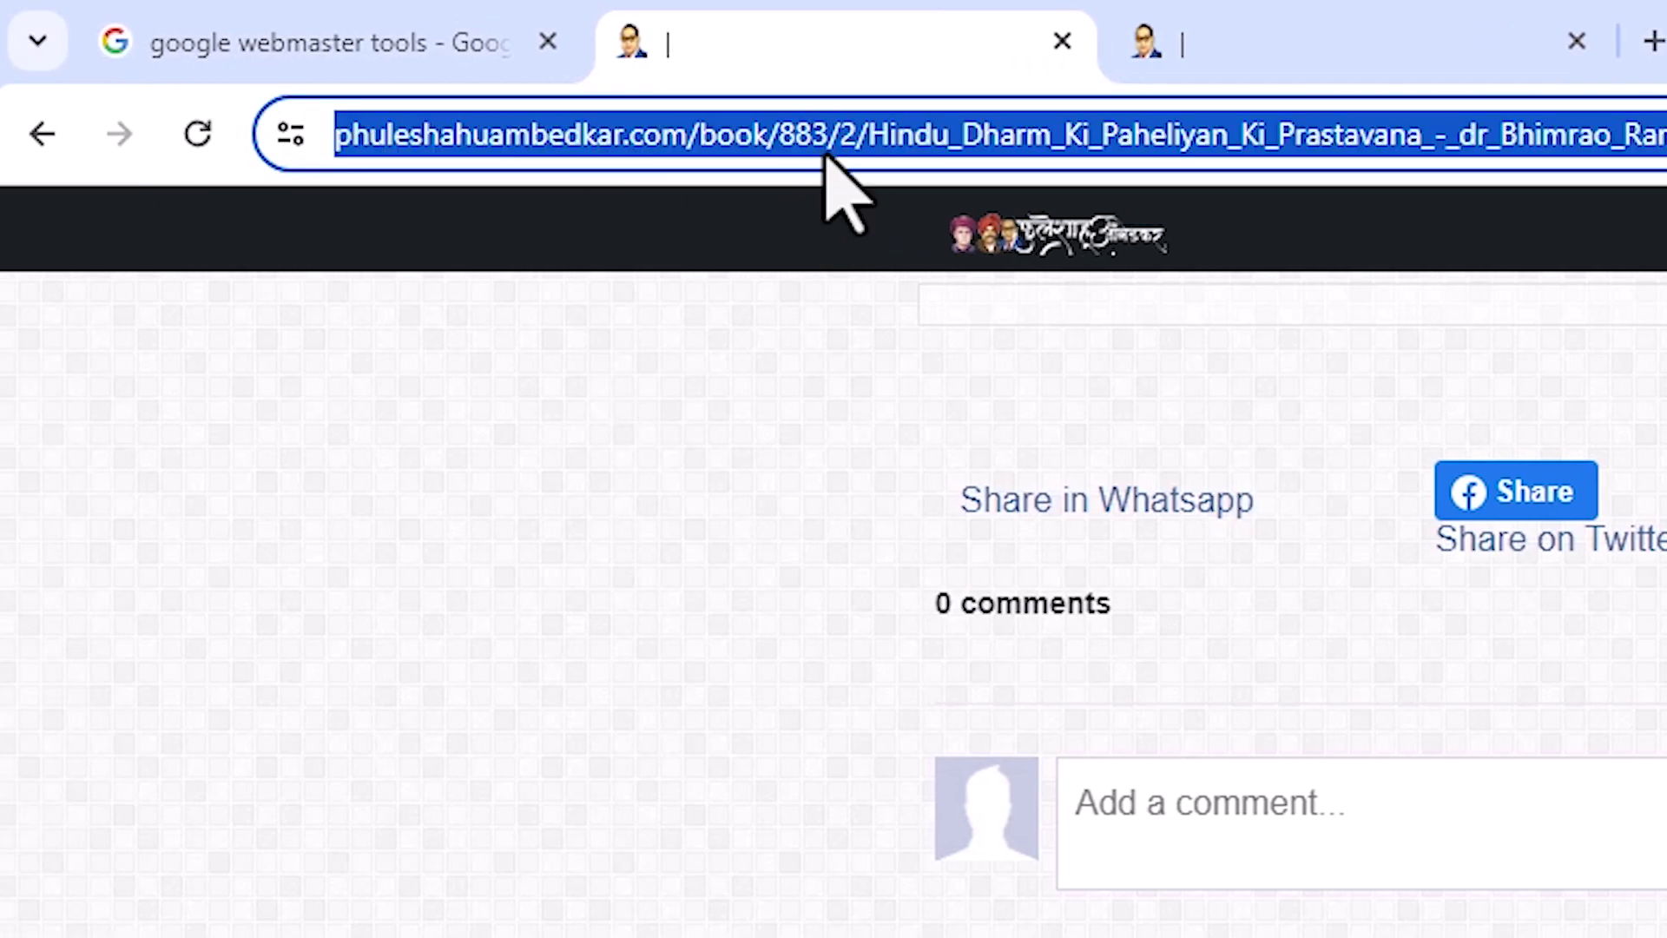
right_click(912, 135)
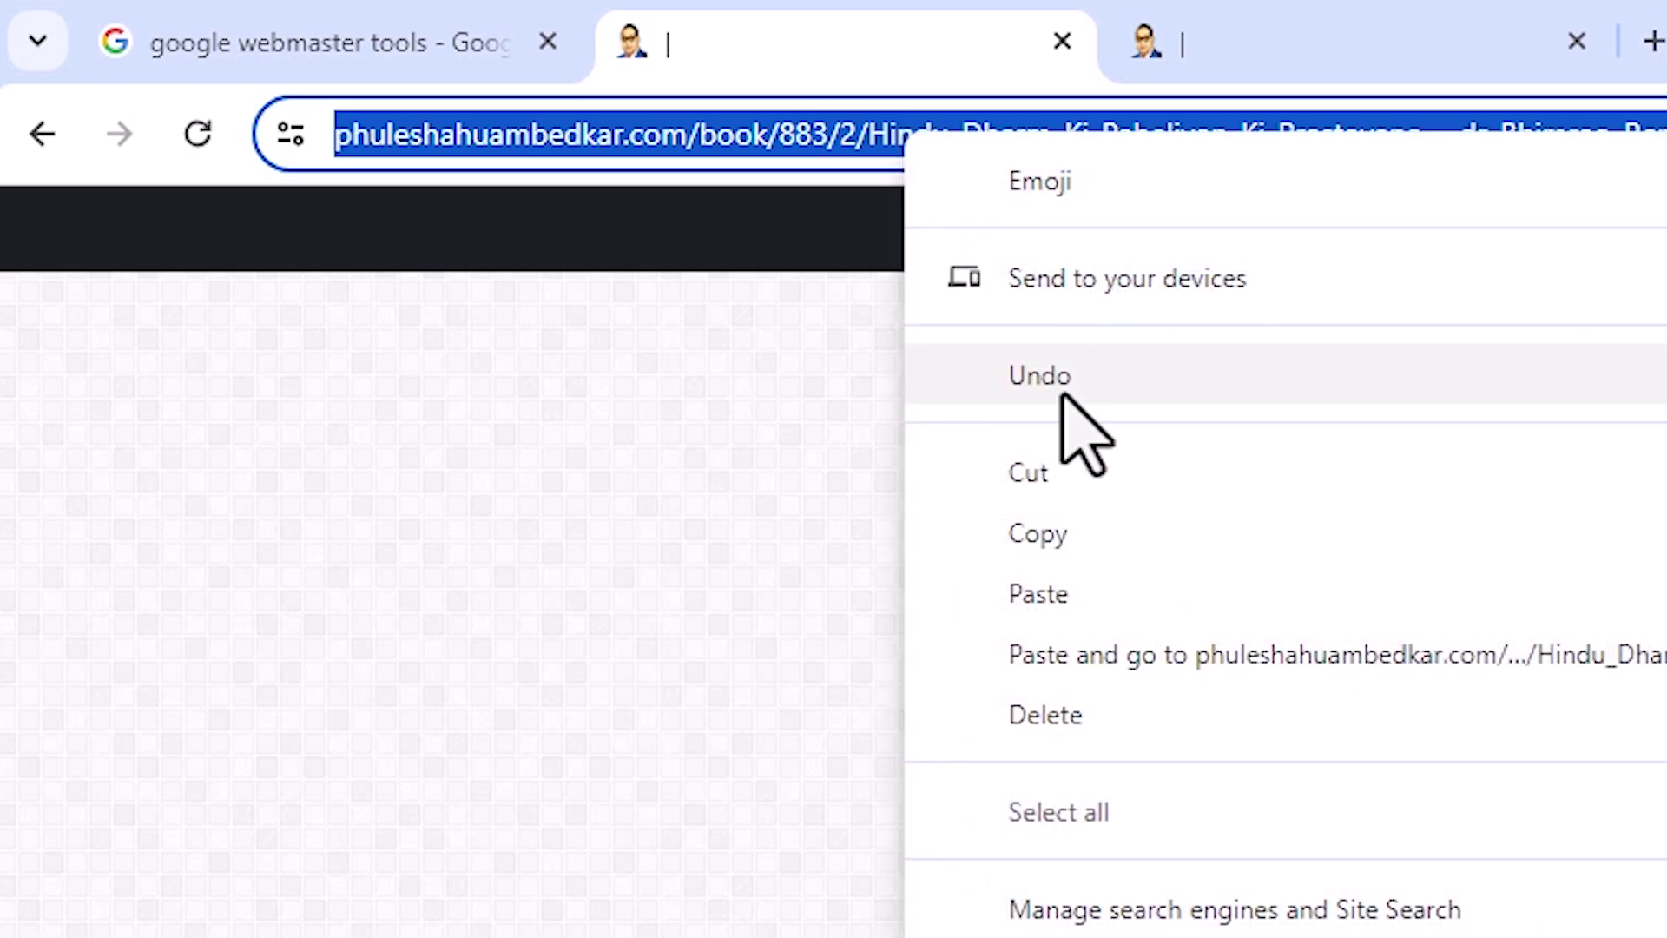
left_click(1042, 534)
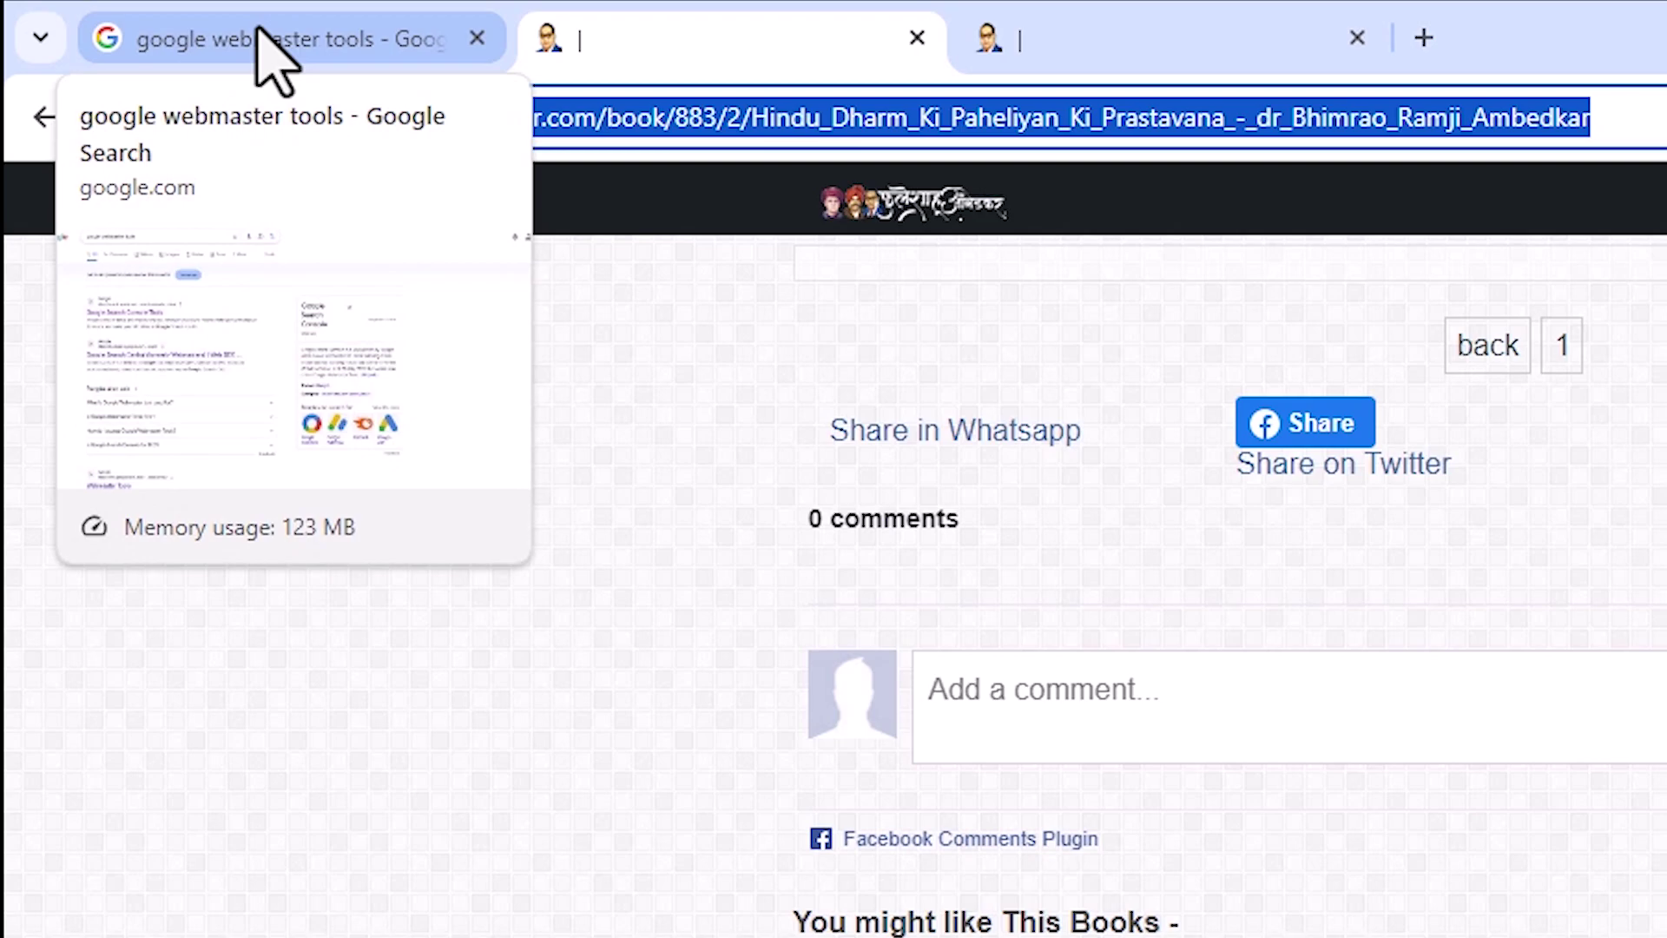
Search Google in a new tab for the copied page address
left_click(270, 39)
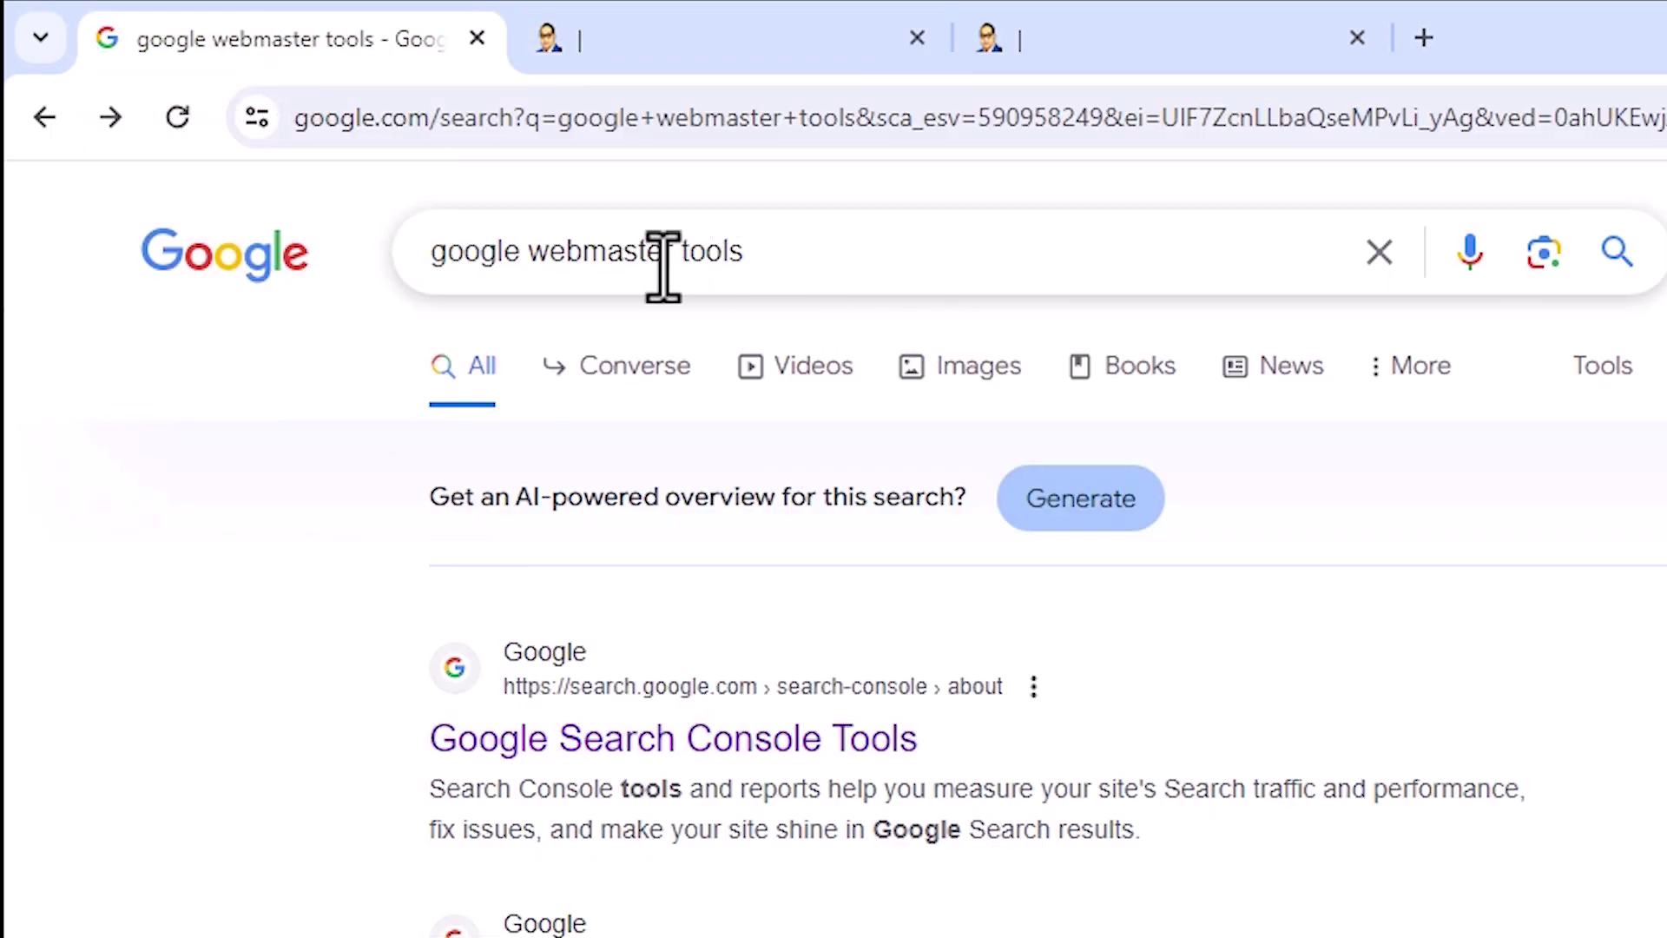
right_click(281, 261)
left_click(470, 296)
left_click(730, 38)
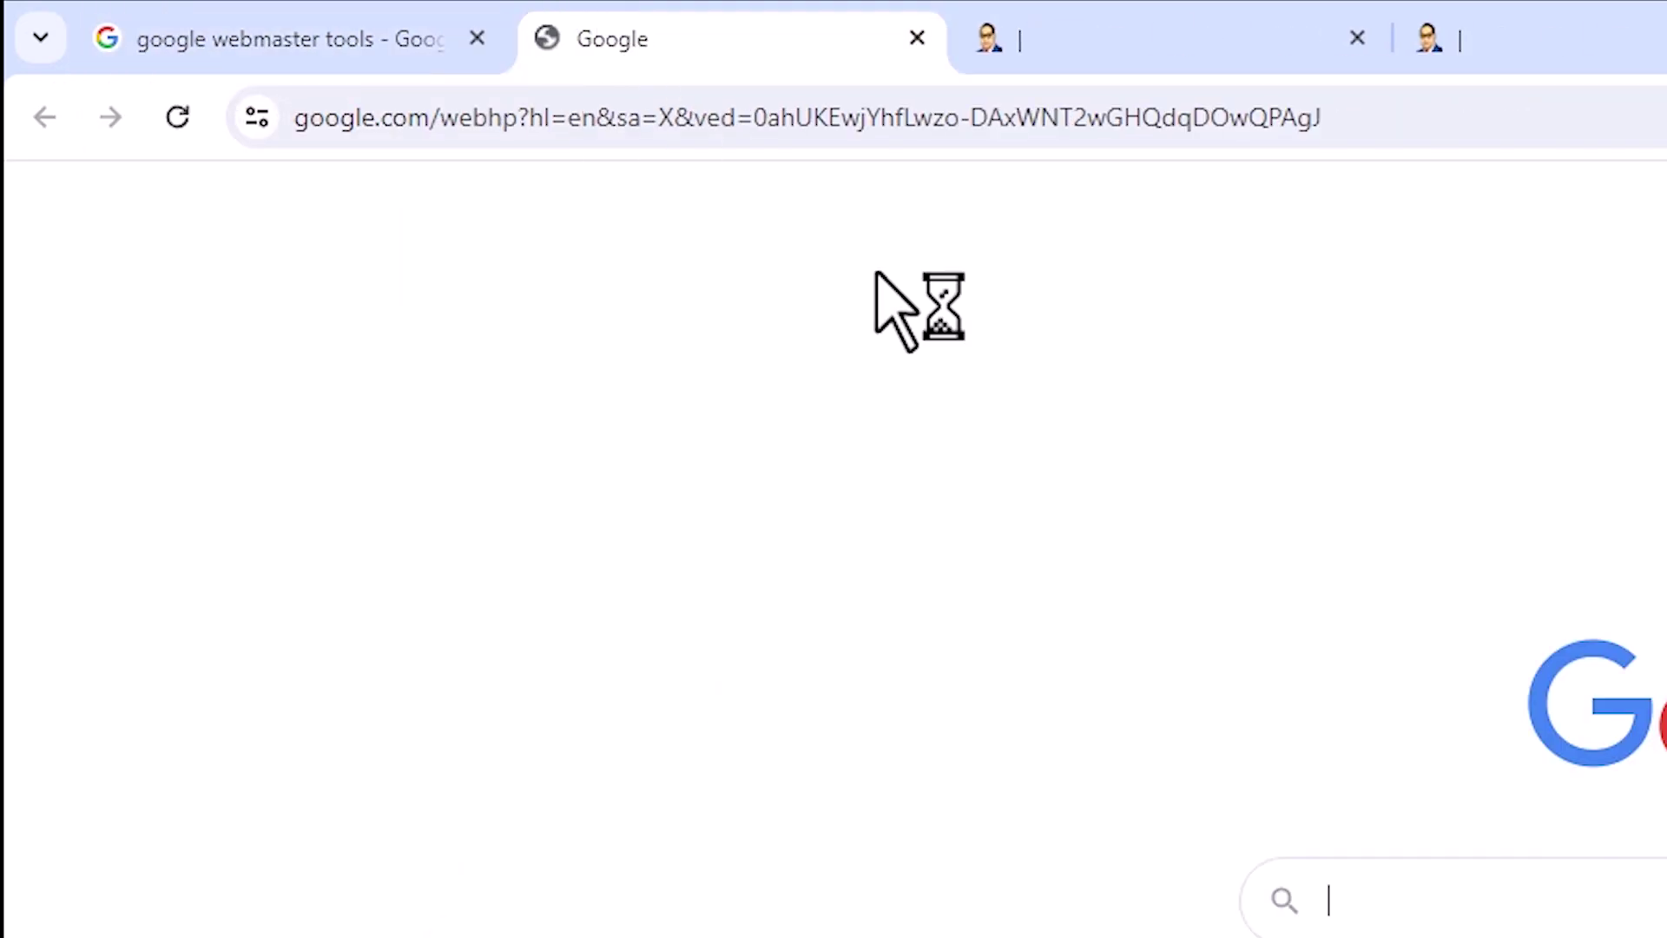
left_click(443, 487)
type("https://phuleshahuambedkar.com/book/883/2/Hindu_Dharm_Ki_Paheliyan_Ki_Prastavana_-_dr_Bhimrao_Ramji_Ambedkar")
key("Return")
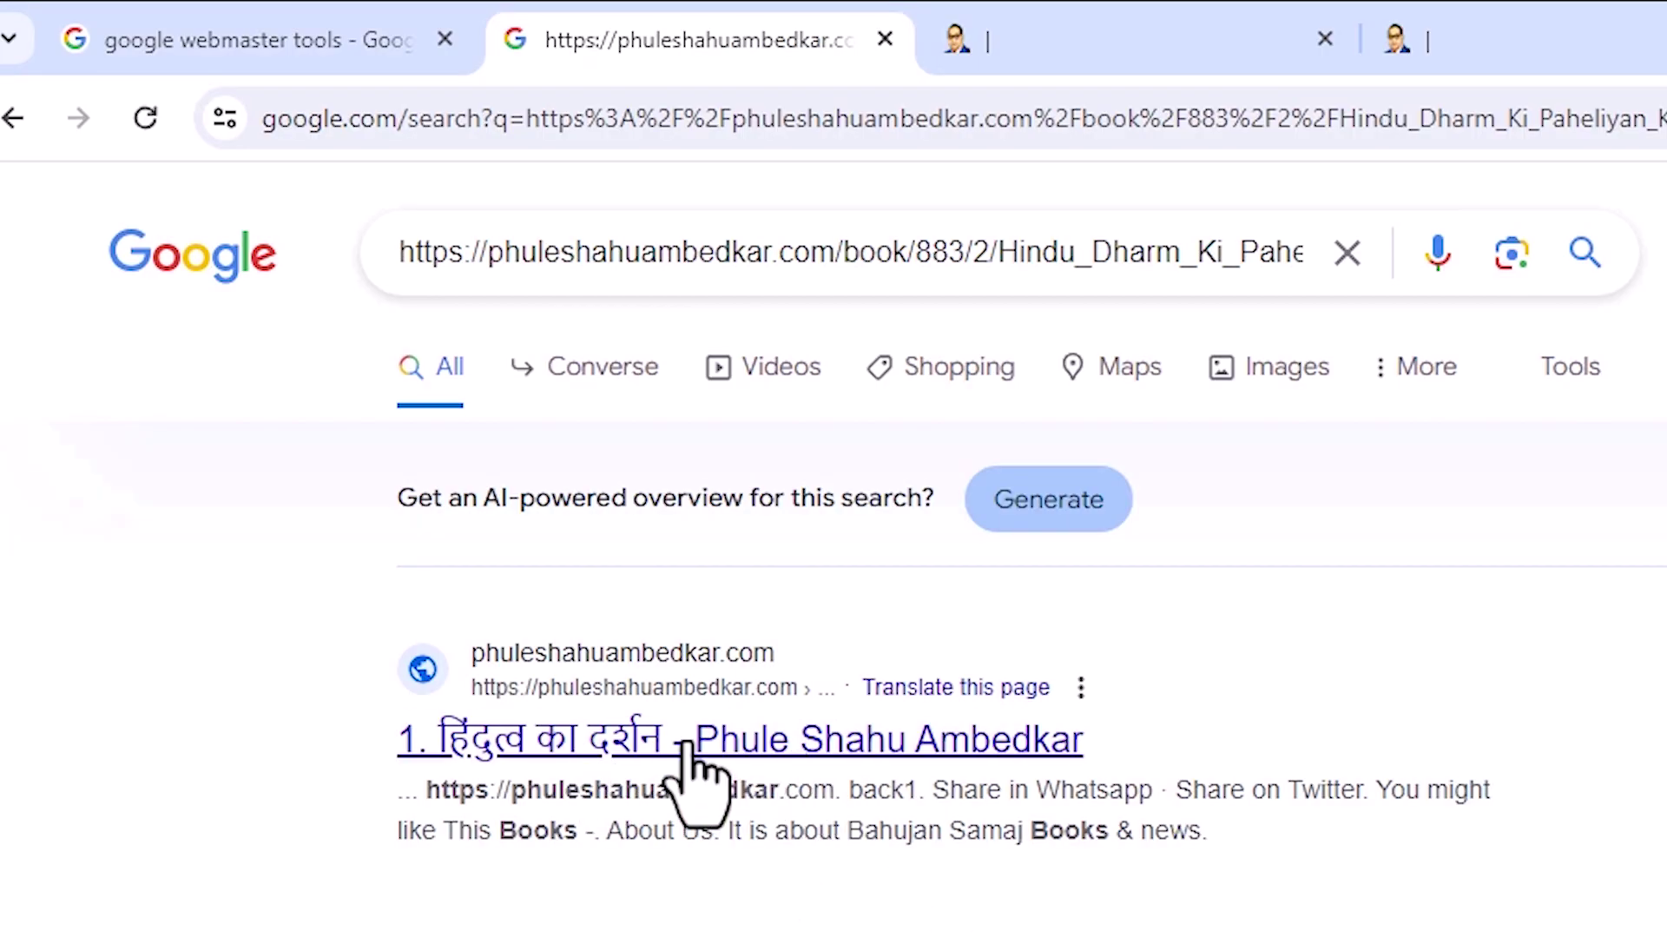
Open the matching Hindutva Ka Darshan result and copy its page address
left_click(704, 742)
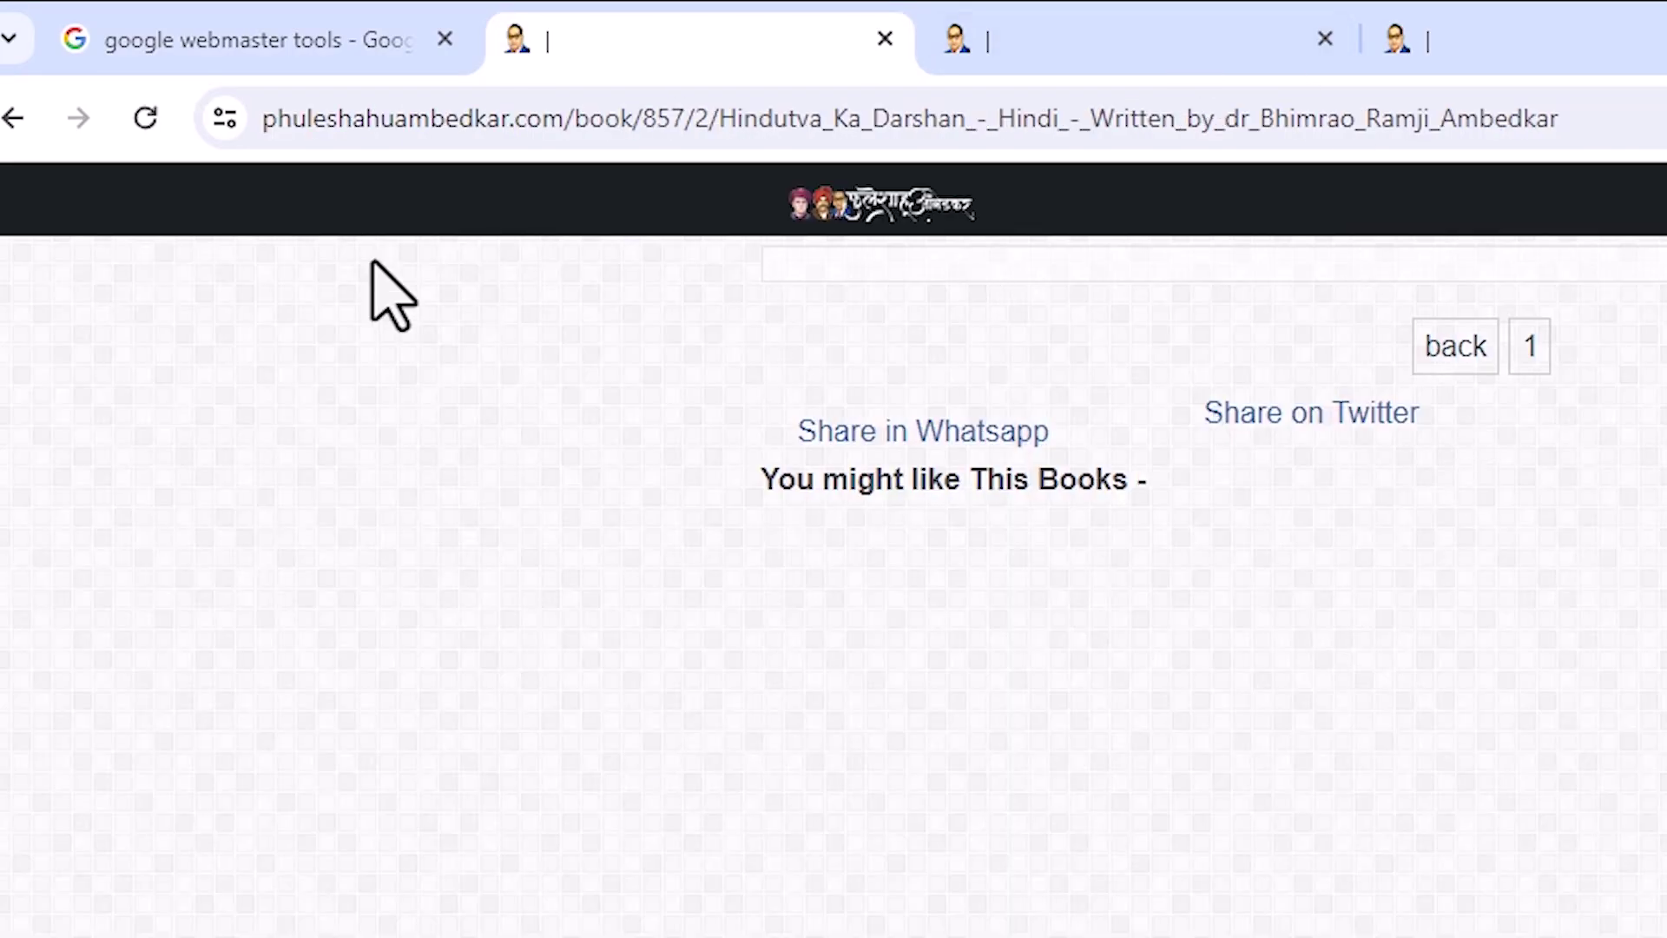
left_click(624, 118)
right_click(630, 119)
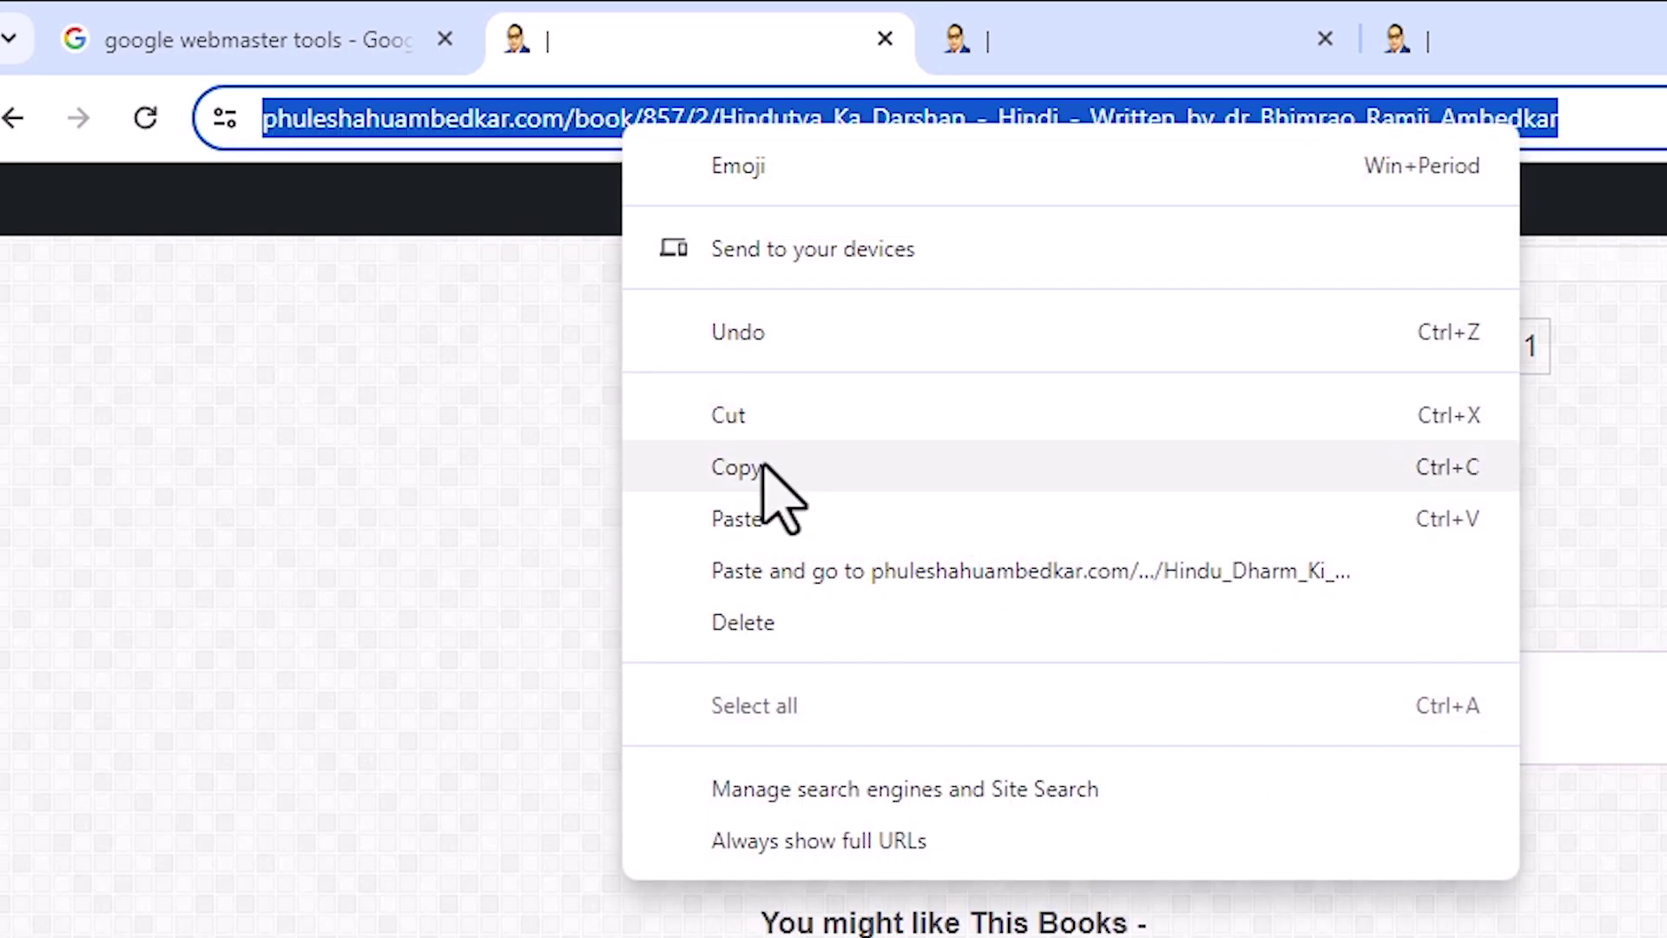
left_click(737, 467)
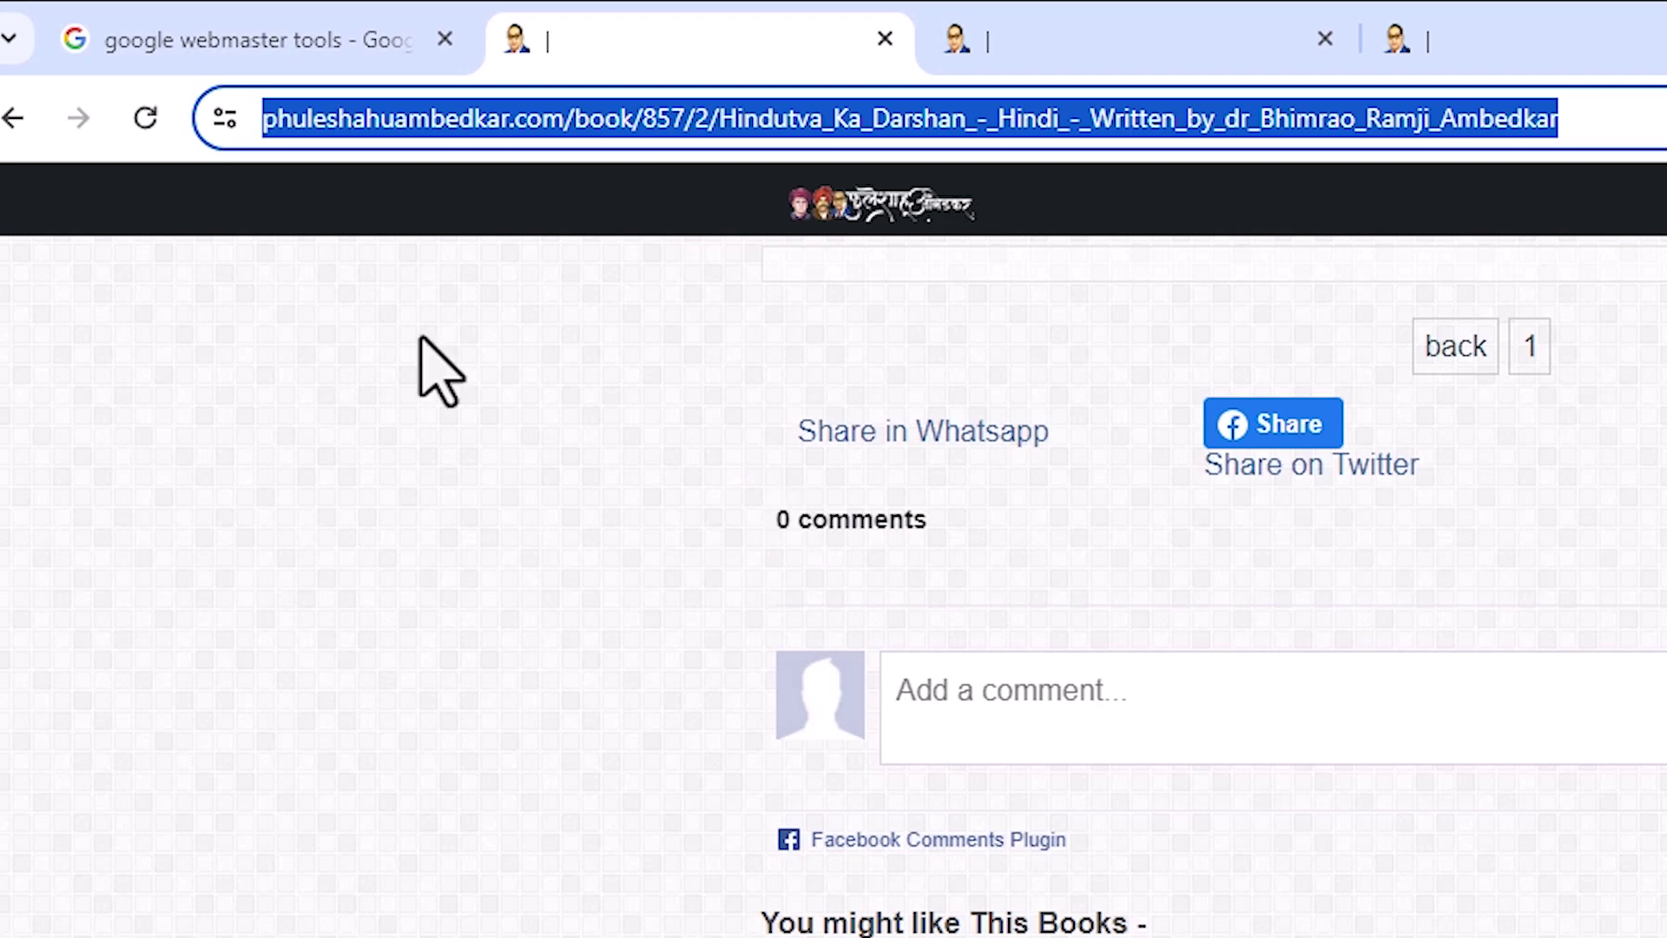
Open Google Search Console Tools from the results and start into the phuleshahuambedkar.com overview
left_click(235, 39)
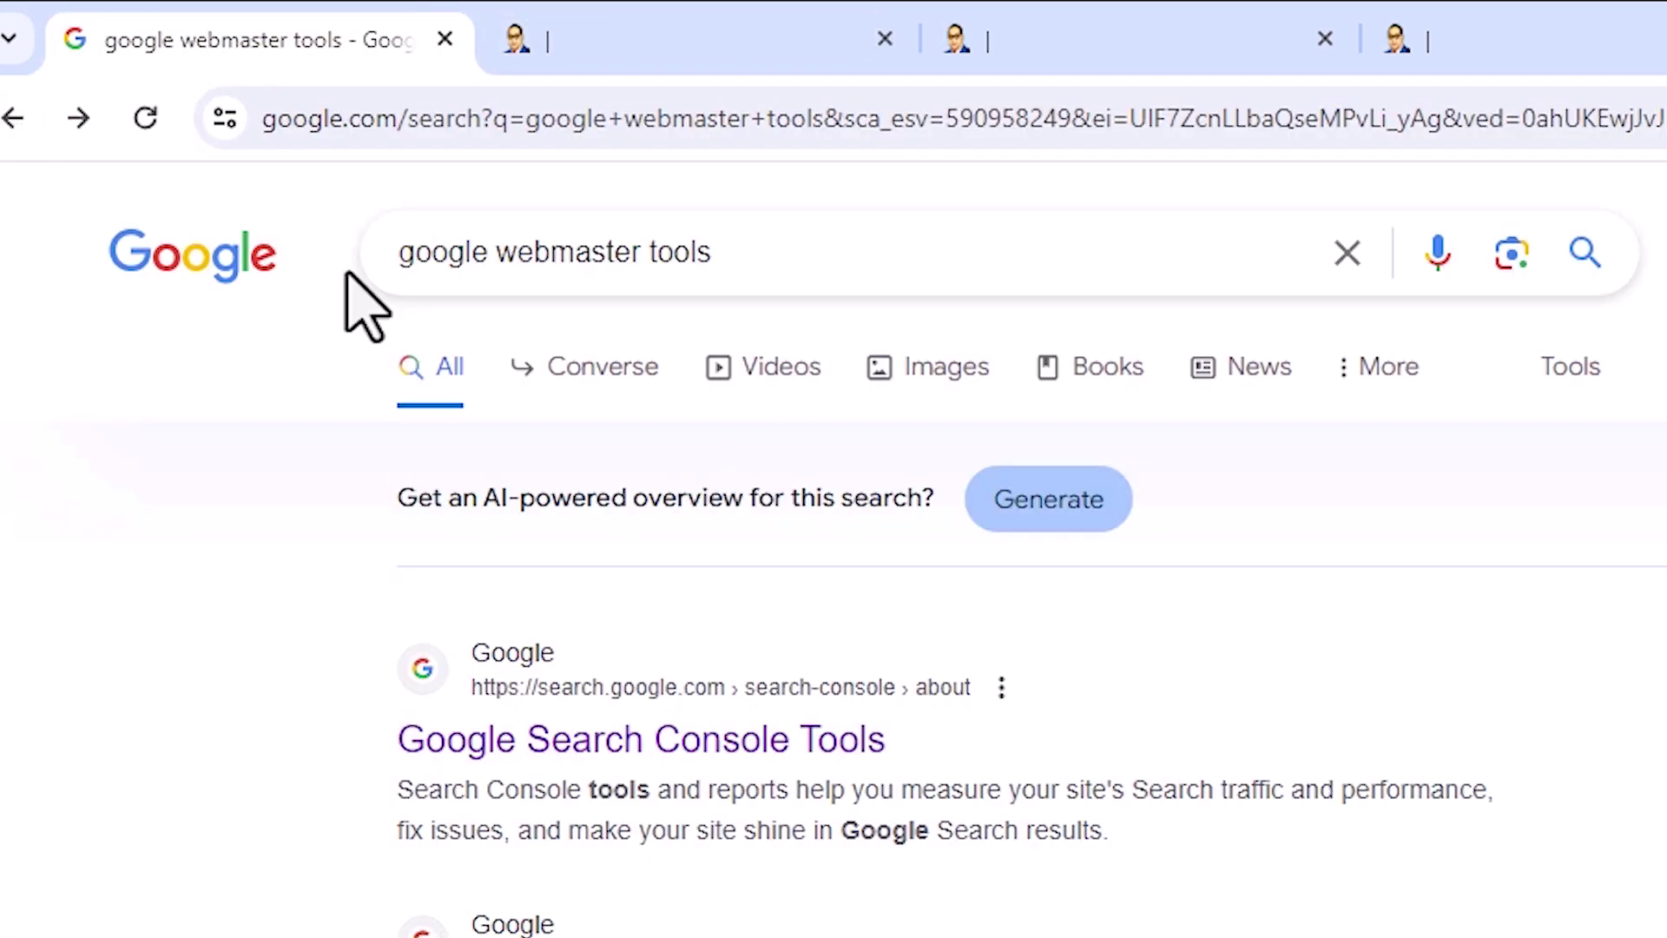
left_click(719, 743)
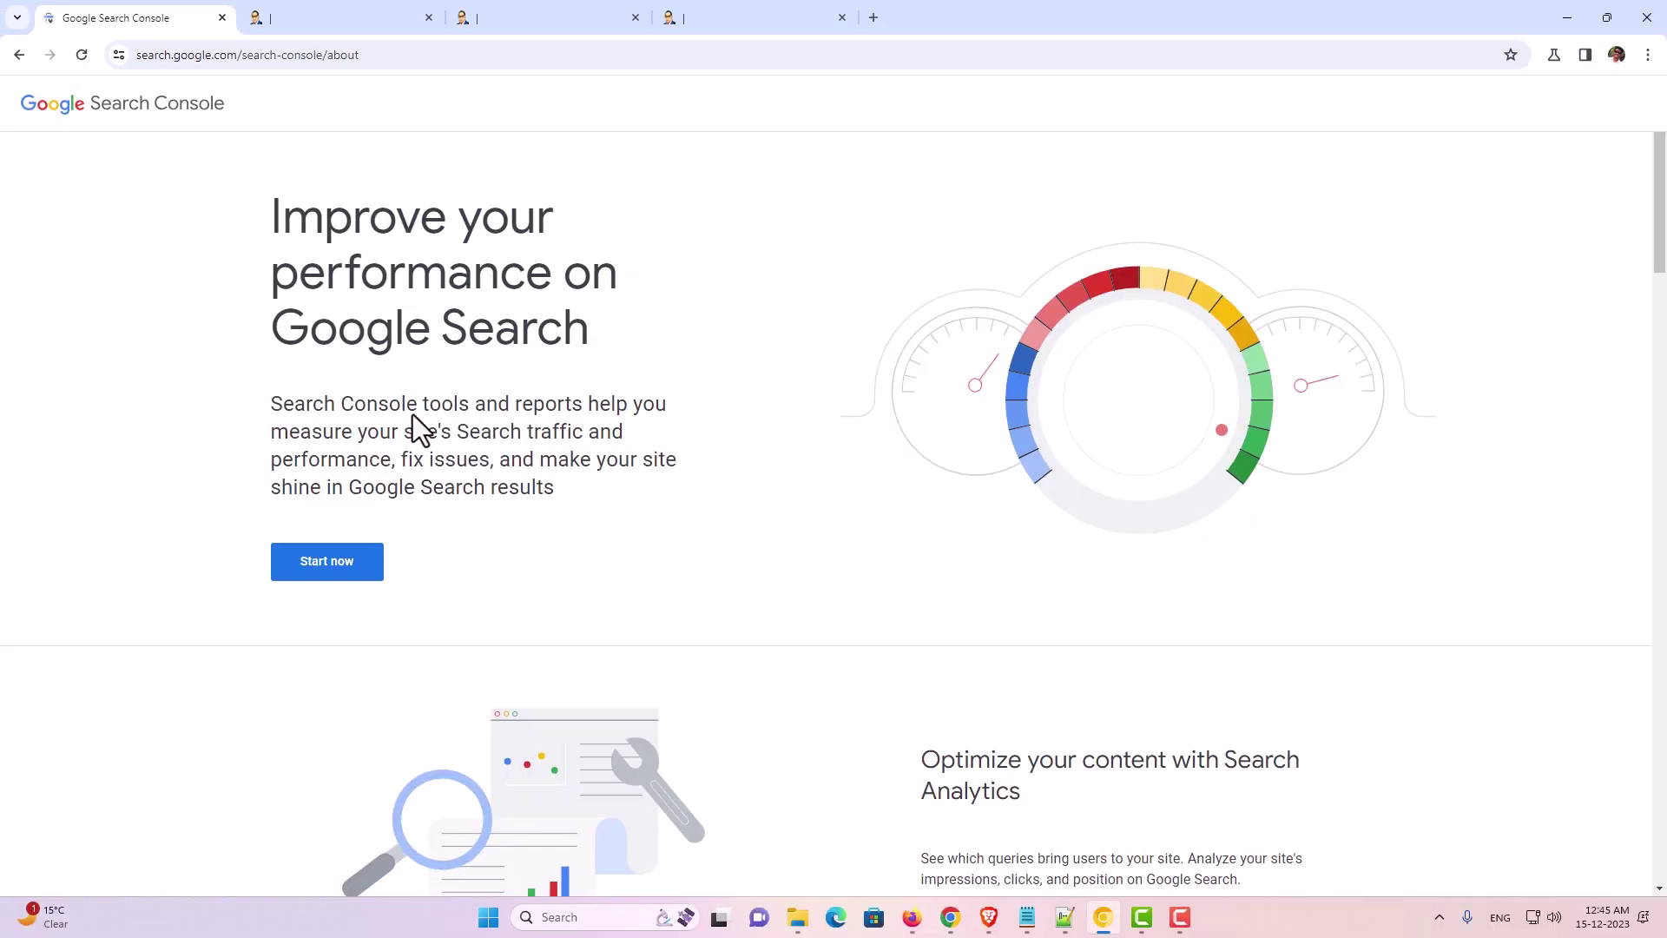
left_click(314, 562)
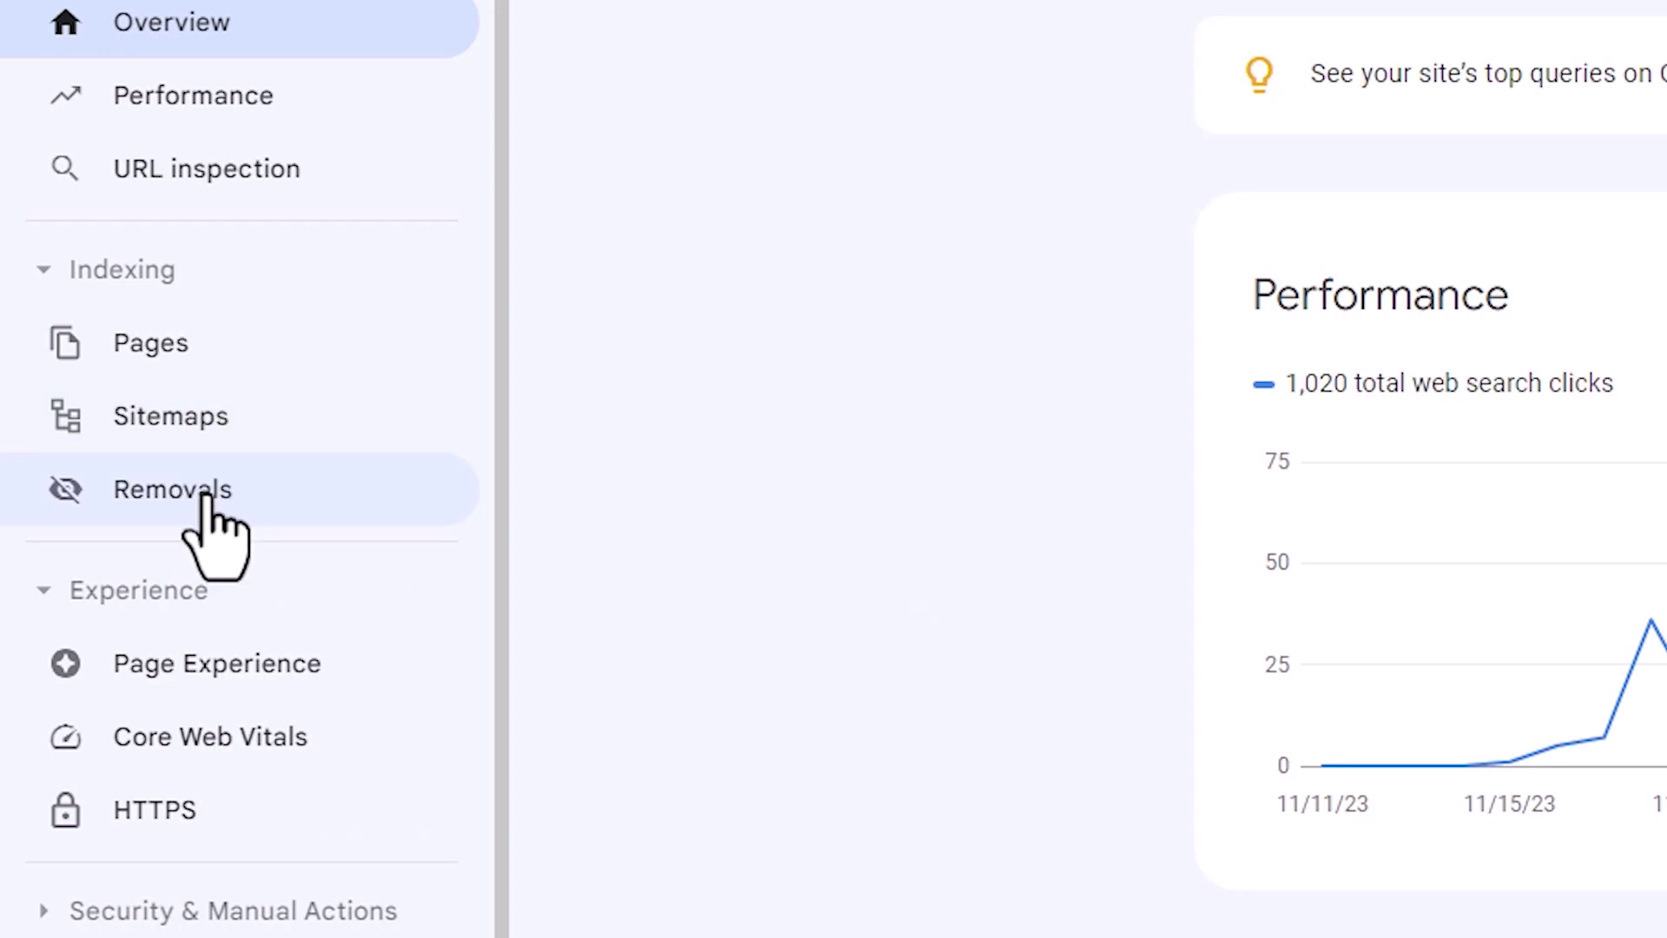
Go from the page indexing report to the Removals page listing earlier requests
left_click(196, 366)
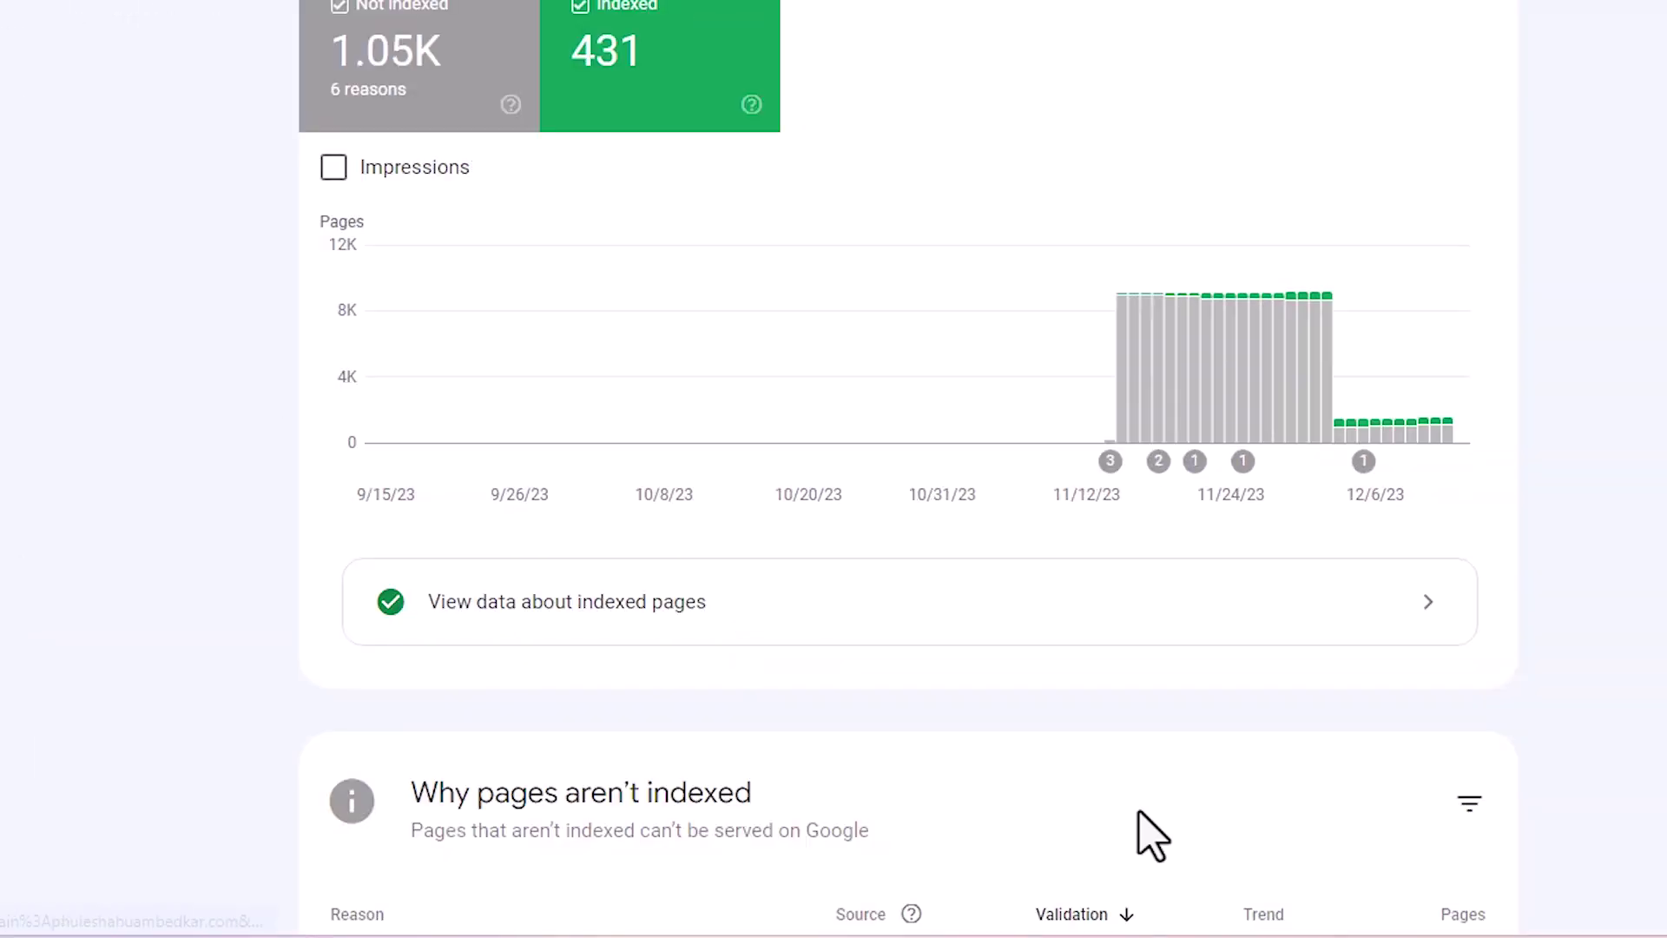
scroll(1146, 820, "down", 2)
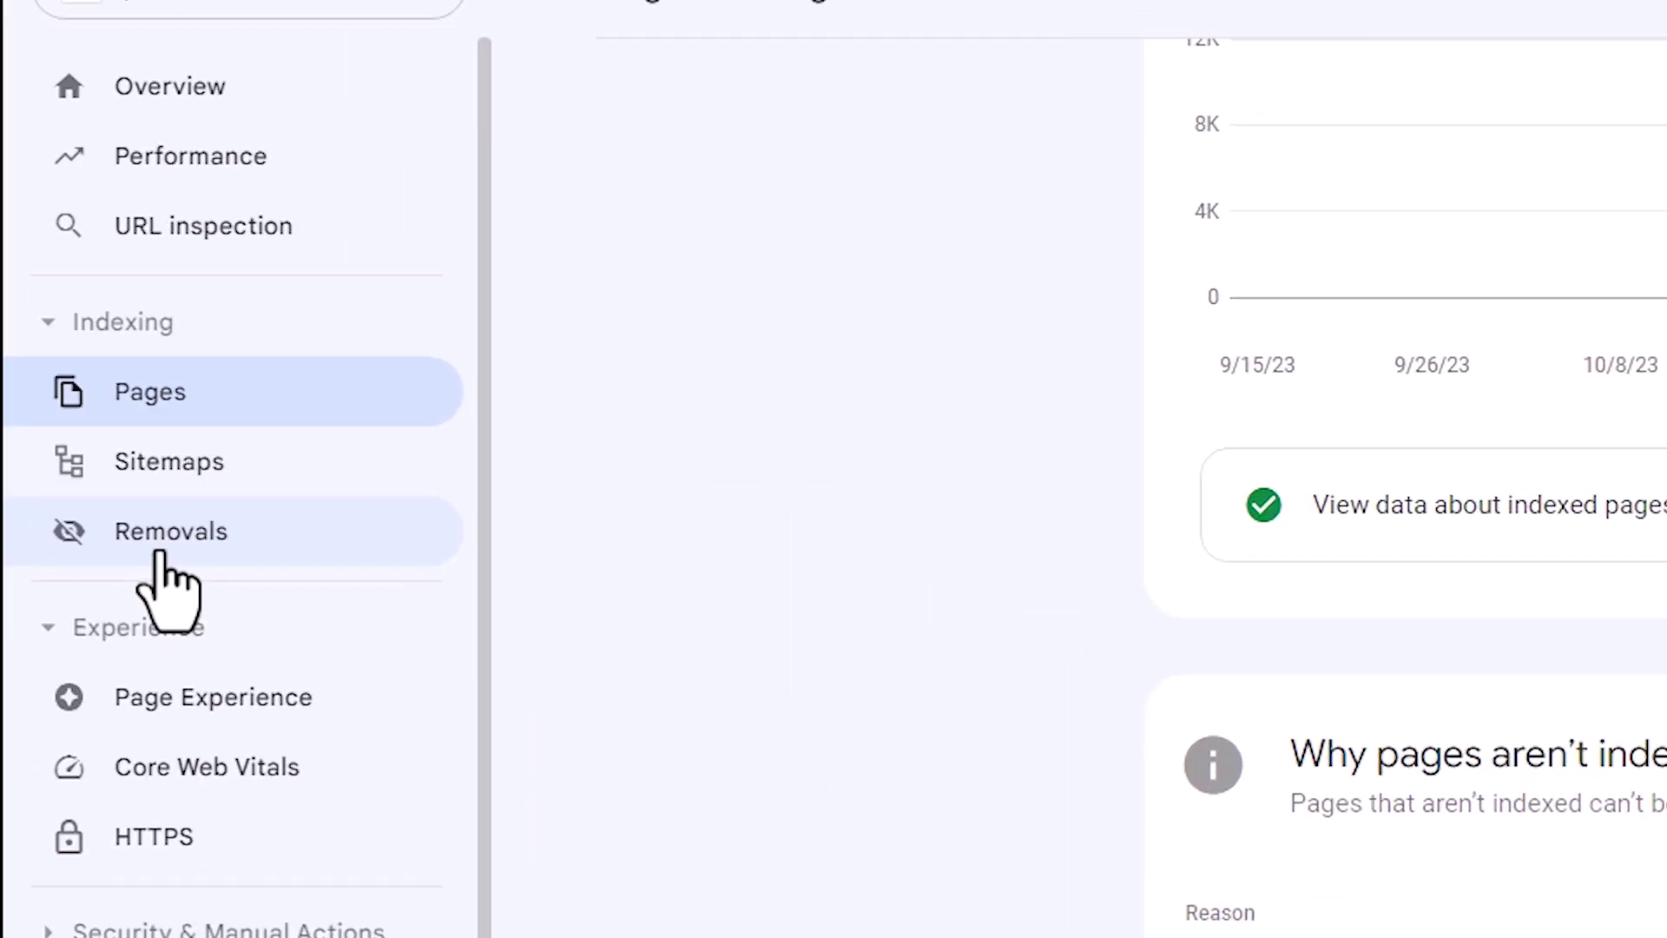
left_click(163, 536)
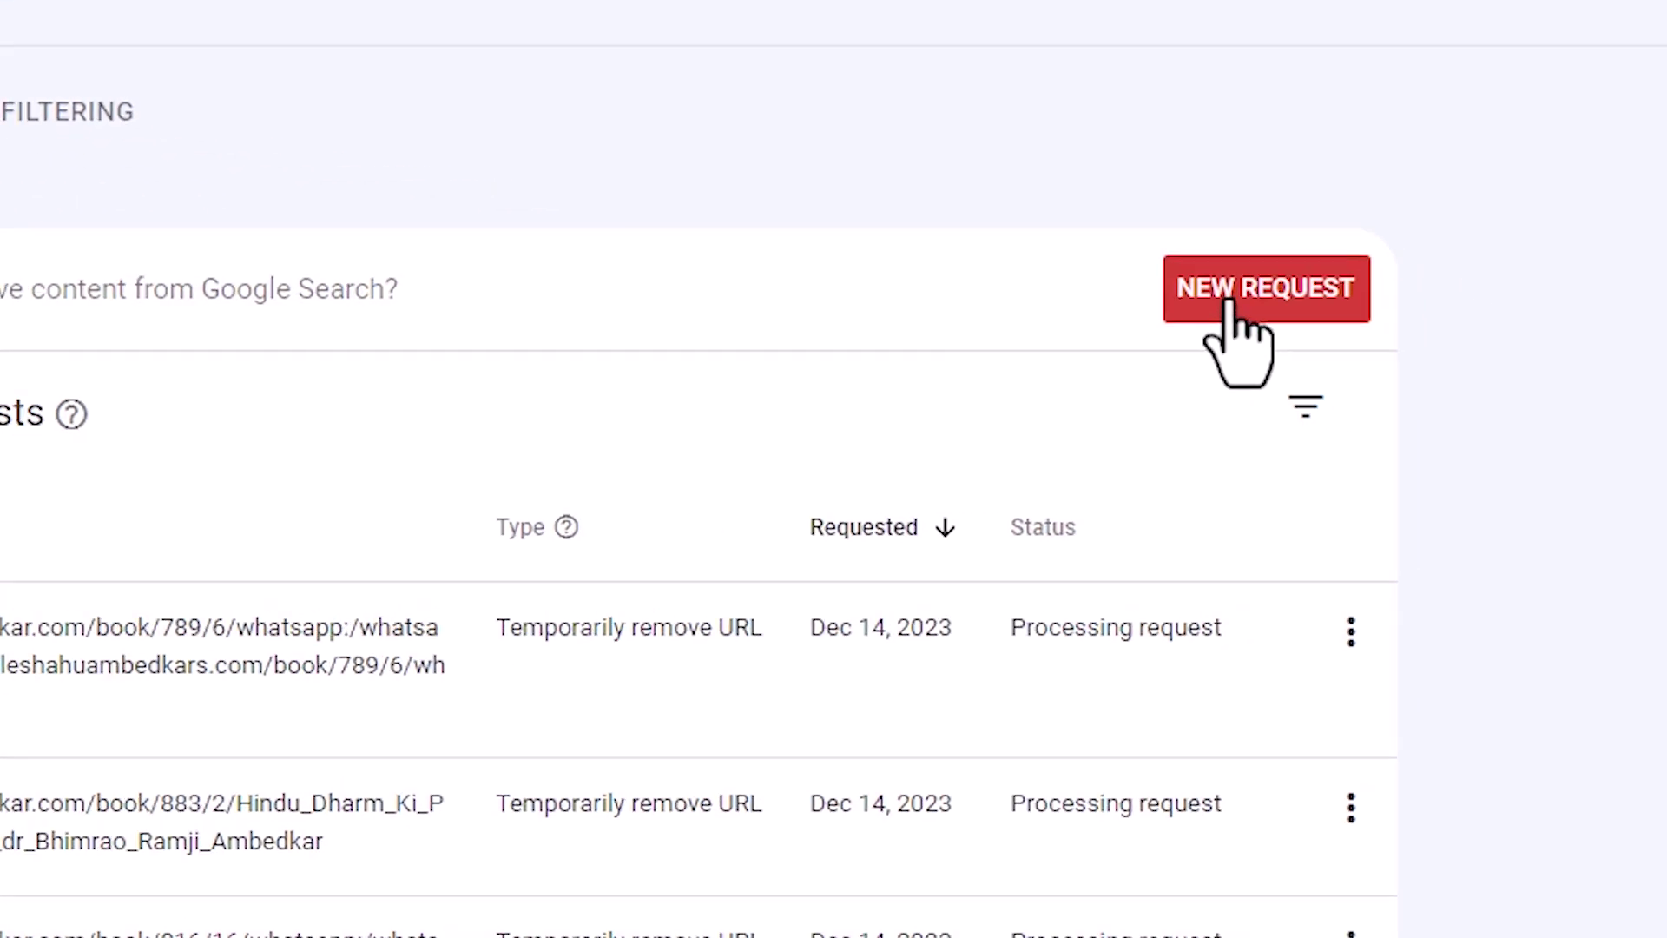
Start a new removal request with the Hindutva Ka Darshan page address and proceed to confirmation
left_click(1237, 300)
left_click(599, 457)
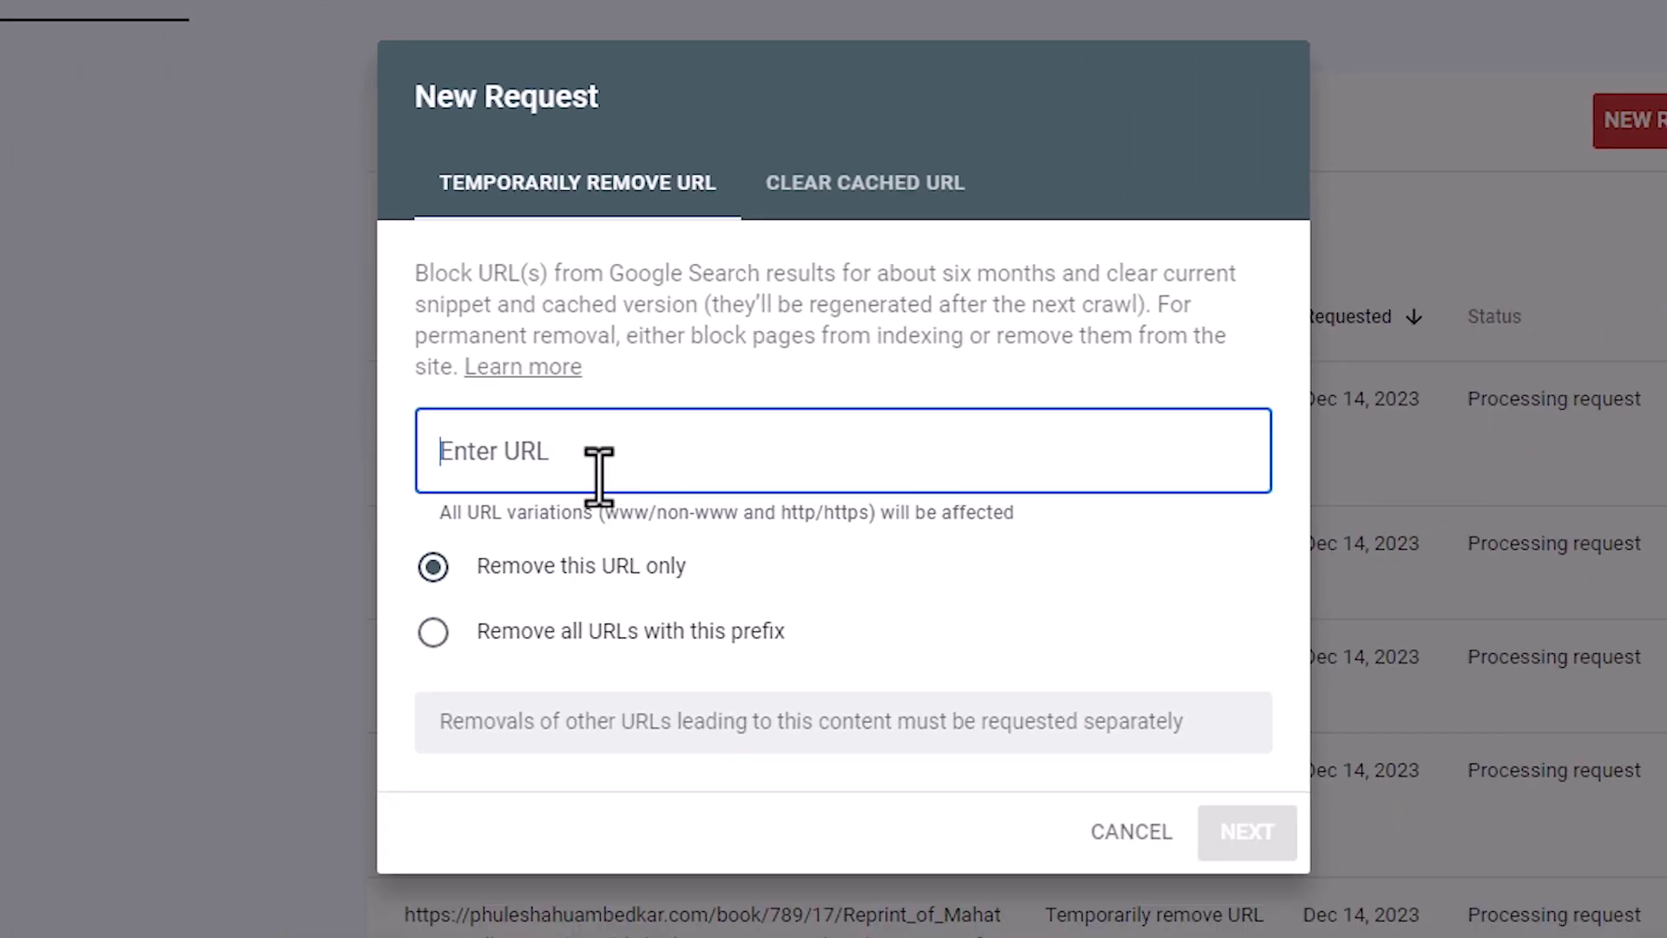
key("ctrl+v")
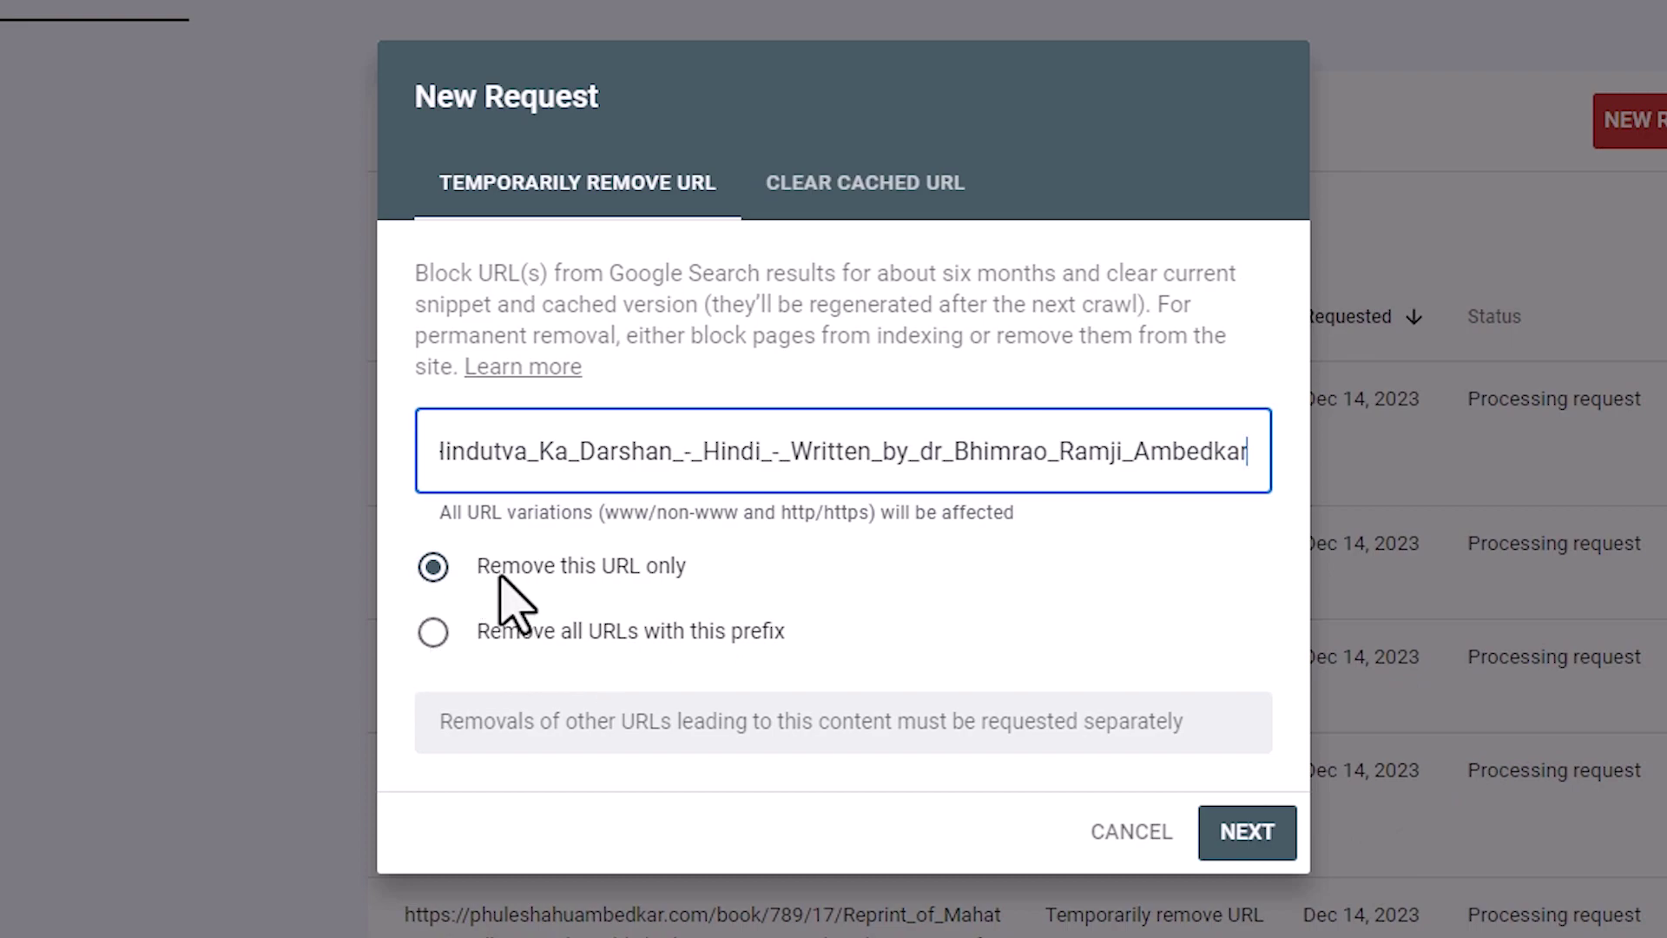
left_click(1238, 830)
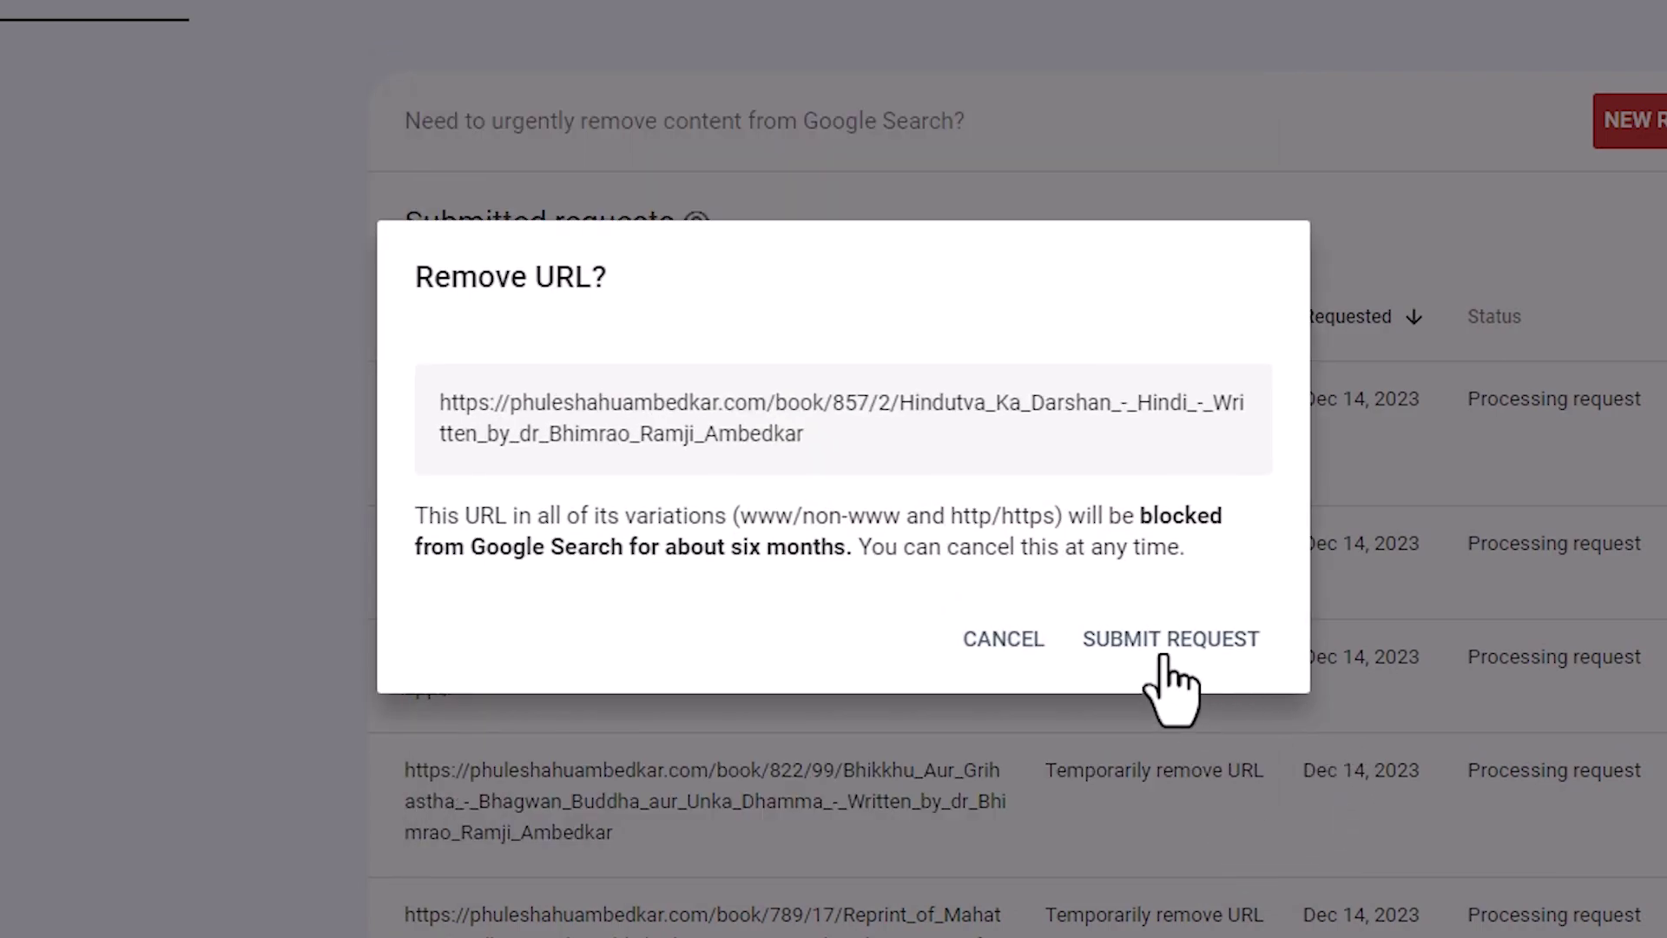
Submit the temporary removal request for the Hindutva Ka Darshan page
left_click(1169, 639)
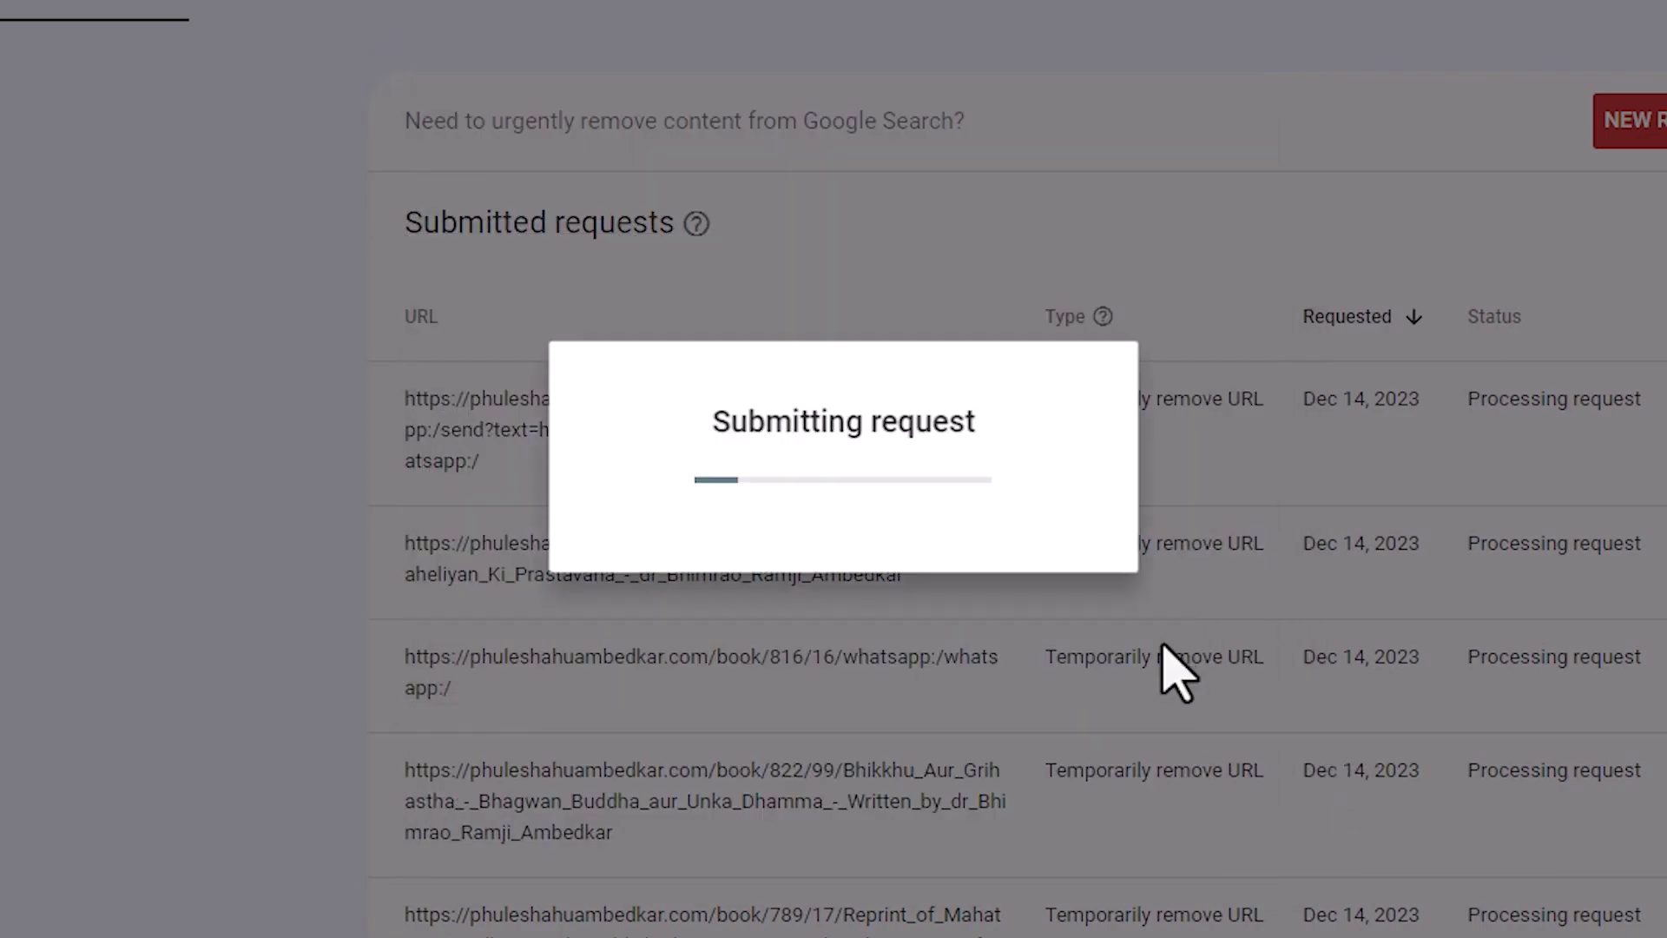